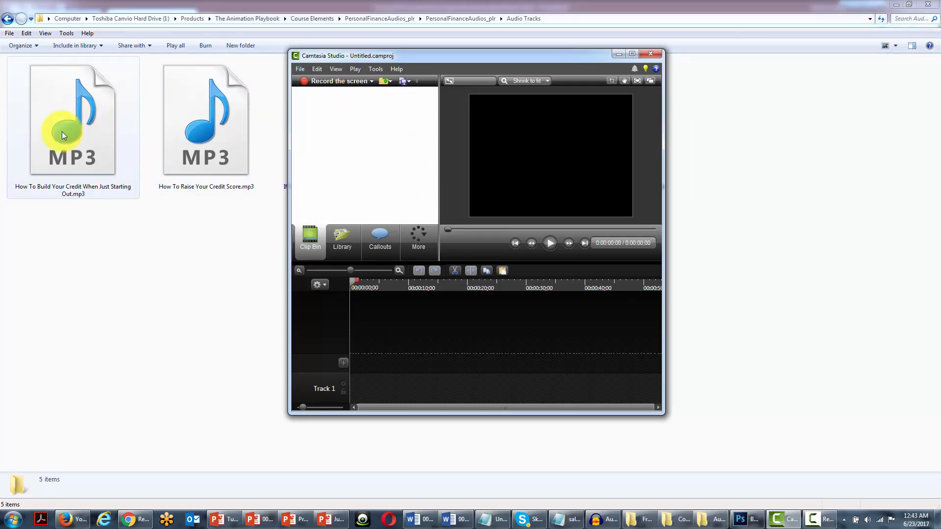
Step: Import How To Build Your Credit When Just Starting Out.mp3 into the maximized Camtasia Studio project and add it to the timeline on Track 1
{"action": "left_click_drag", "start_coordinate": [59, 121], "coordinate": [349, 150]}
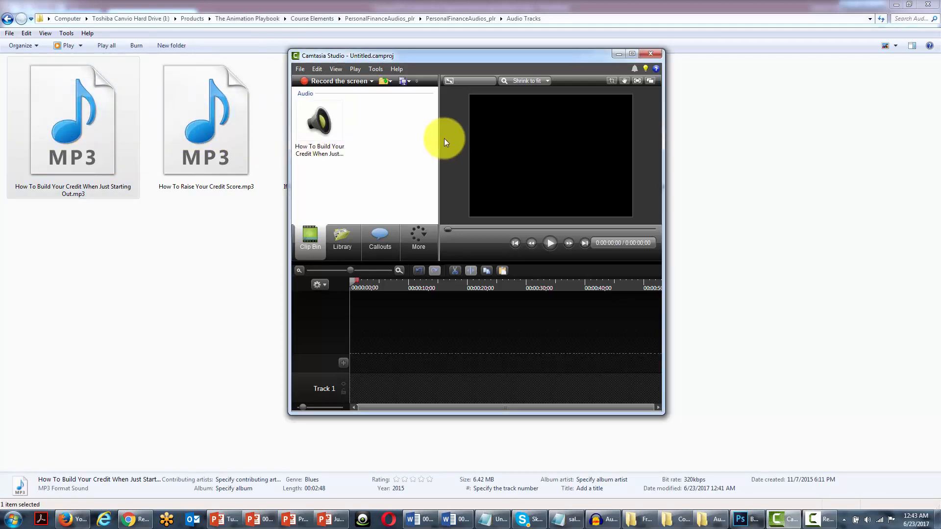
{"action": "double_click", "coordinate": [434, 57]}
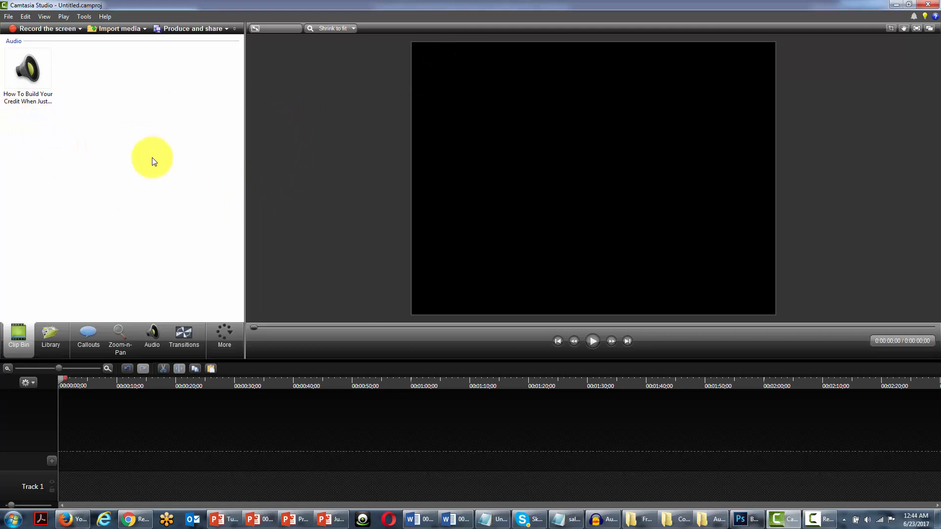
{"action": "right_click", "coordinate": [23, 74]}
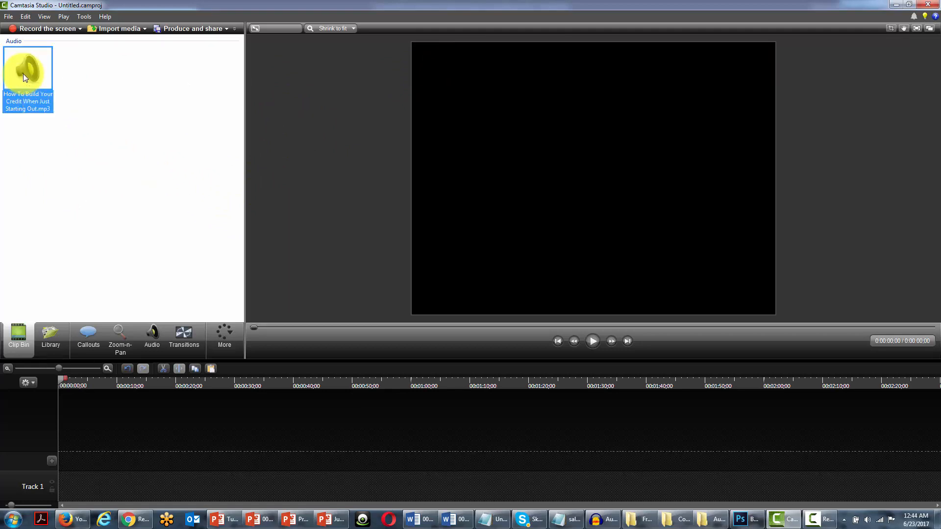
{"action": "left_click", "coordinate": [66, 79]}
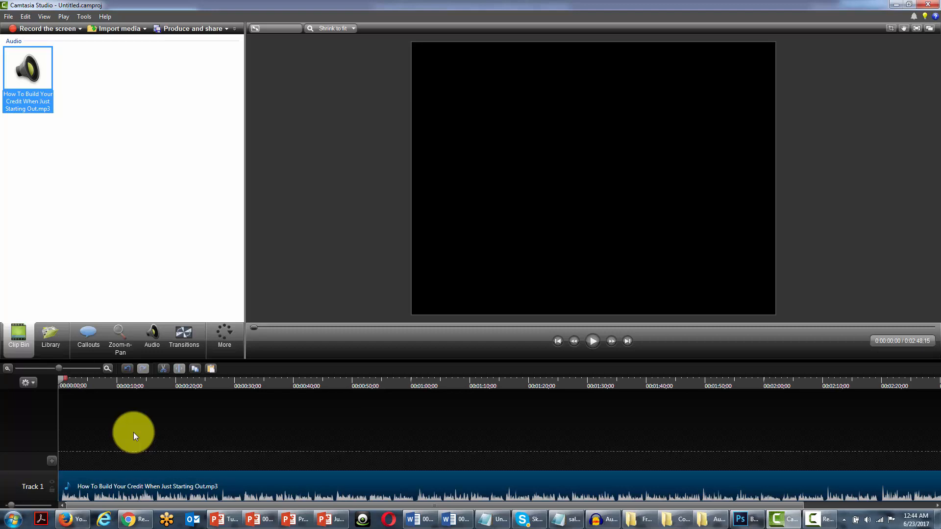
Step: Show the Marker view, play the opening narration and add a marker at 00:00:05;18, keeping its default name
{"action": "left_click", "coordinate": [32, 384]}
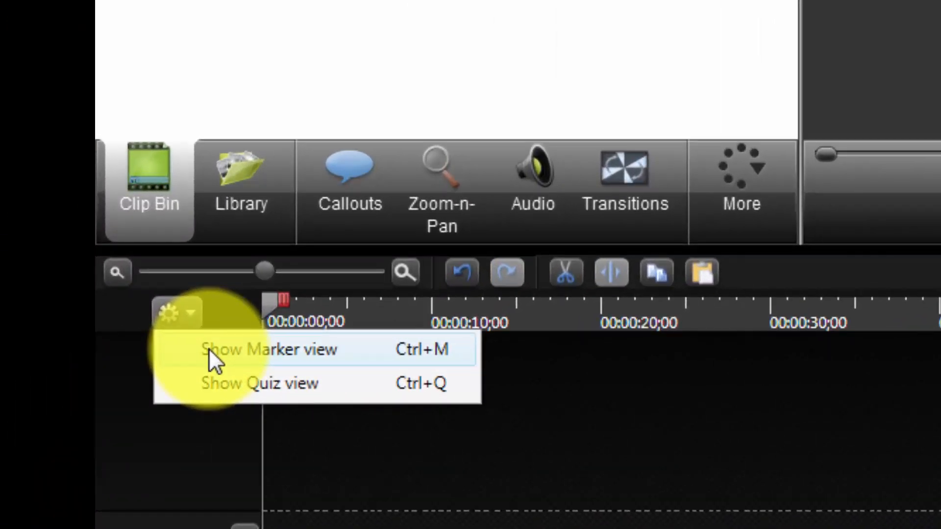
{"action": "left_click", "coordinate": [208, 348]}
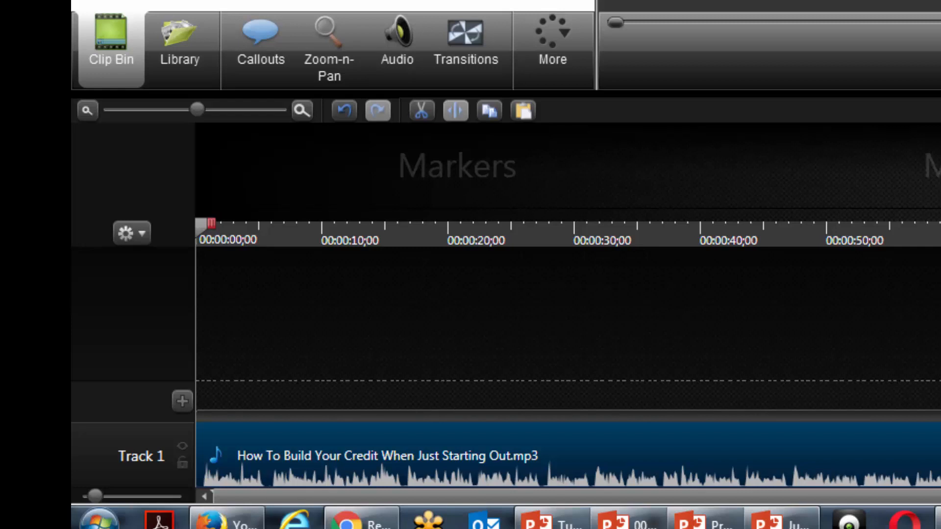
{"action": "key", "text": "space"}
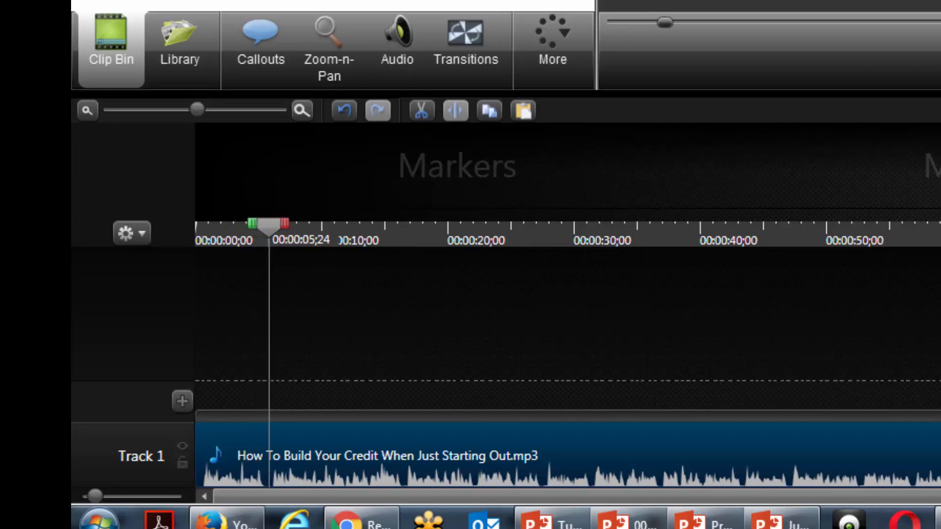
{"action": "key", "text": "space"}
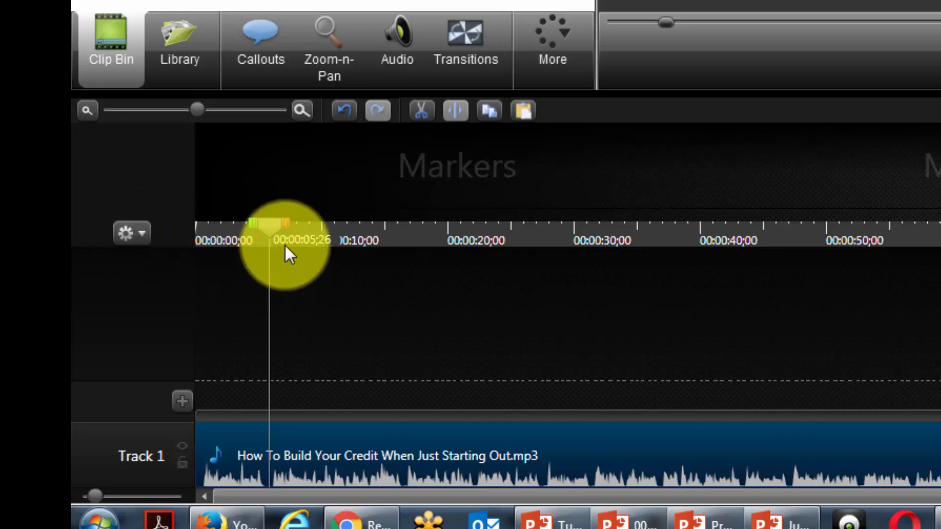
{"action": "left_click", "coordinate": [140, 234]}
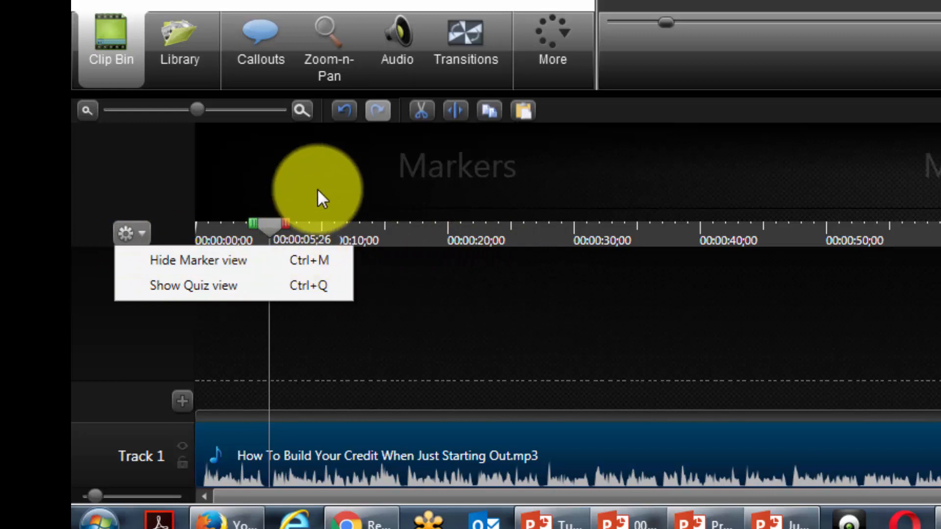
{"action": "left_click", "coordinate": [325, 2]}
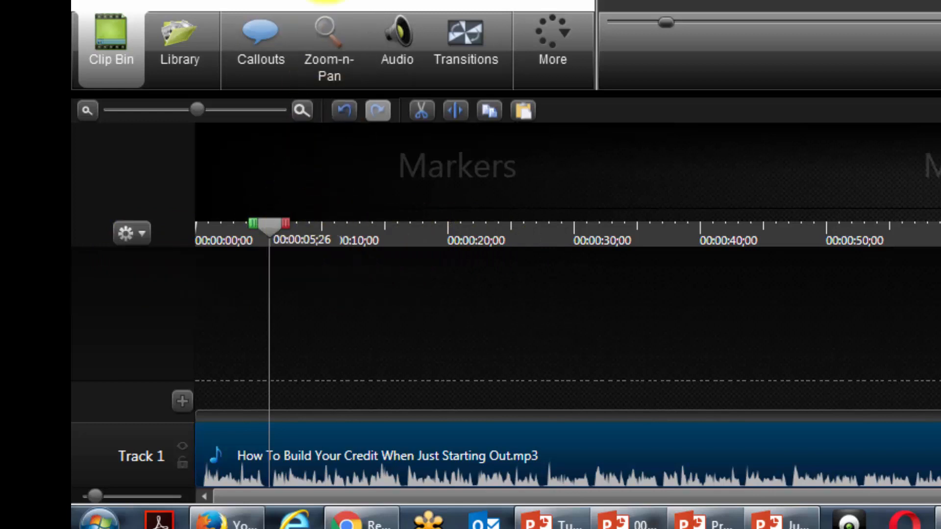
{"action": "left_click", "coordinate": [271, 239]}
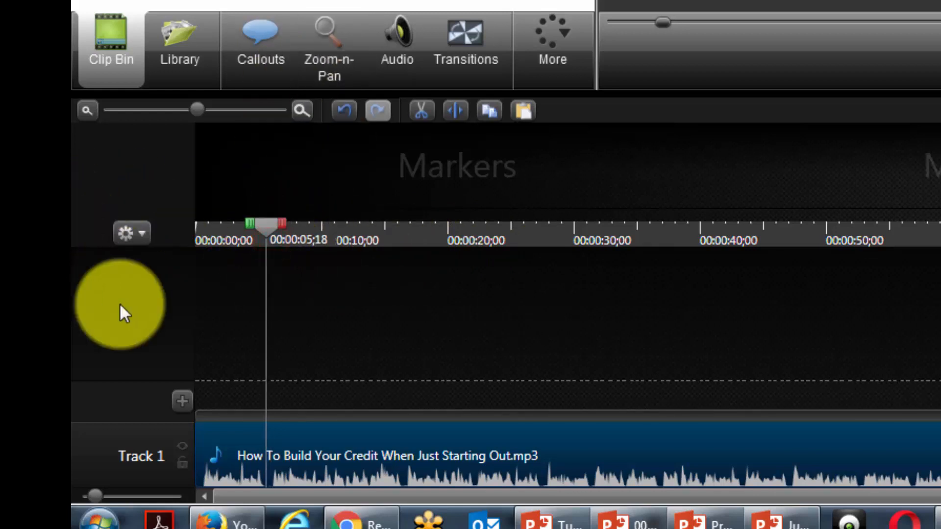
{"action": "left_click", "coordinate": [266, 413]}
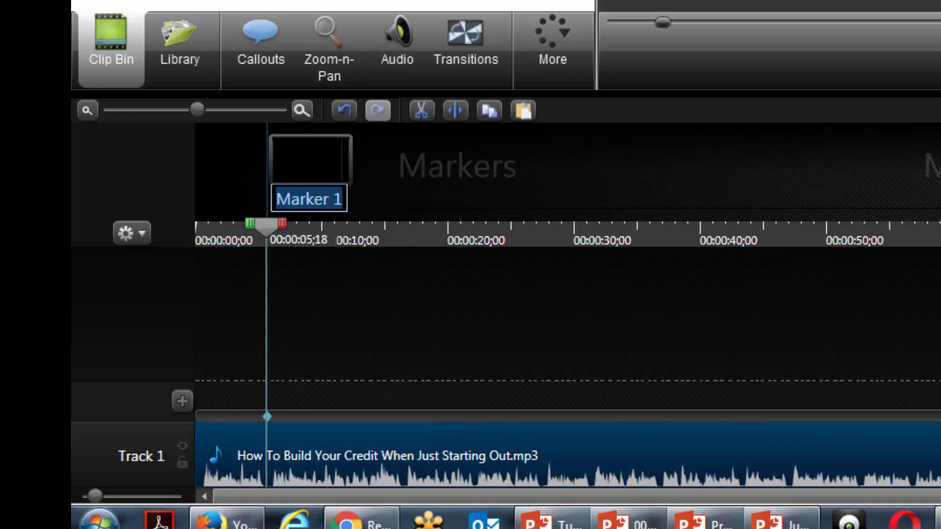
{"action": "key", "text": "Return"}
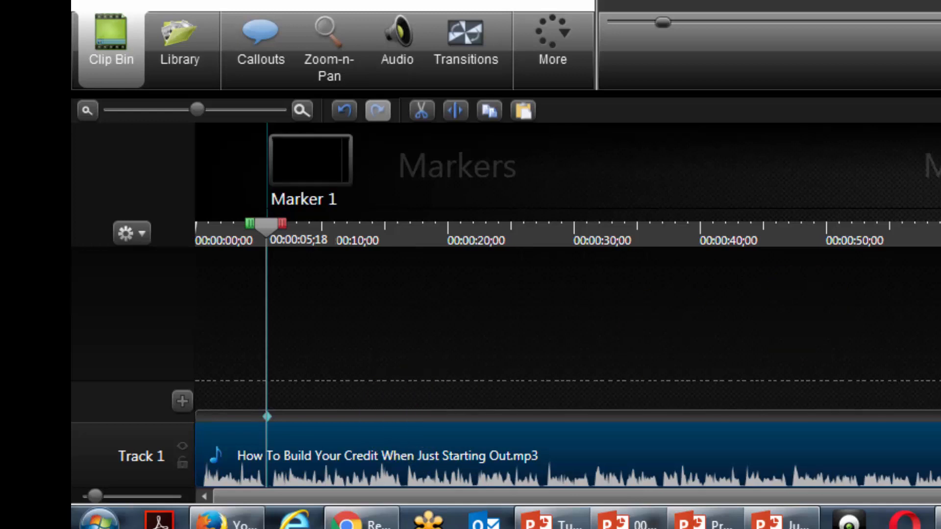
Step: Continue playing the narration and add markers at 00:00:16;14 and about 00:00:22, keeping their default names
{"action": "key", "text": "space"}
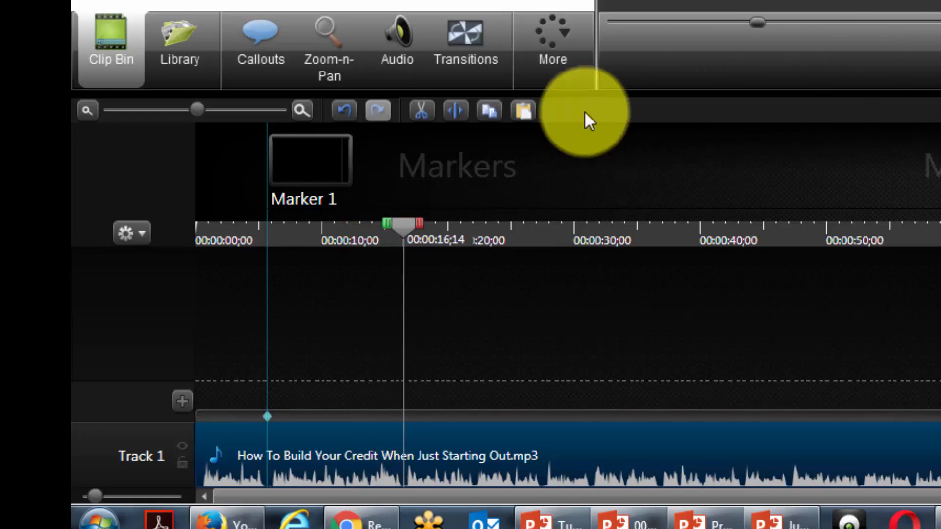
{"action": "left_click", "coordinate": [404, 414]}
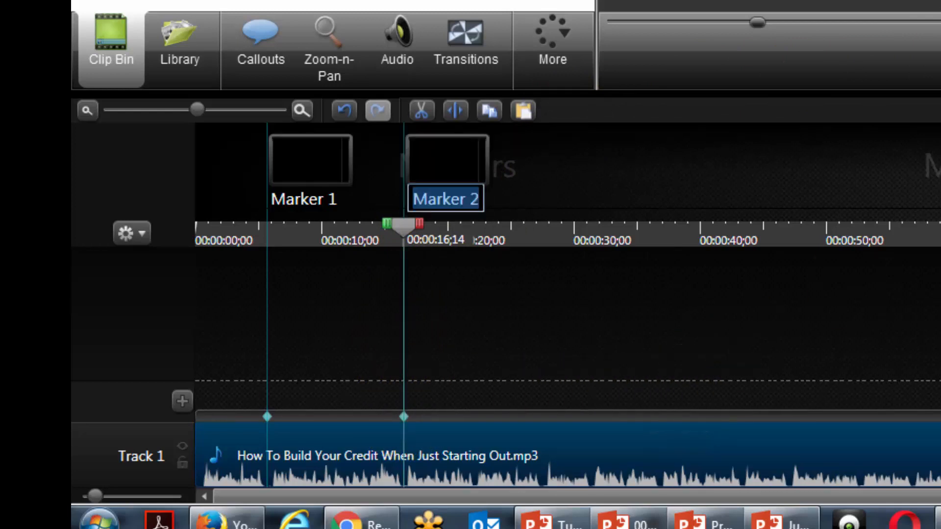
{"action": "key", "text": "Return"}
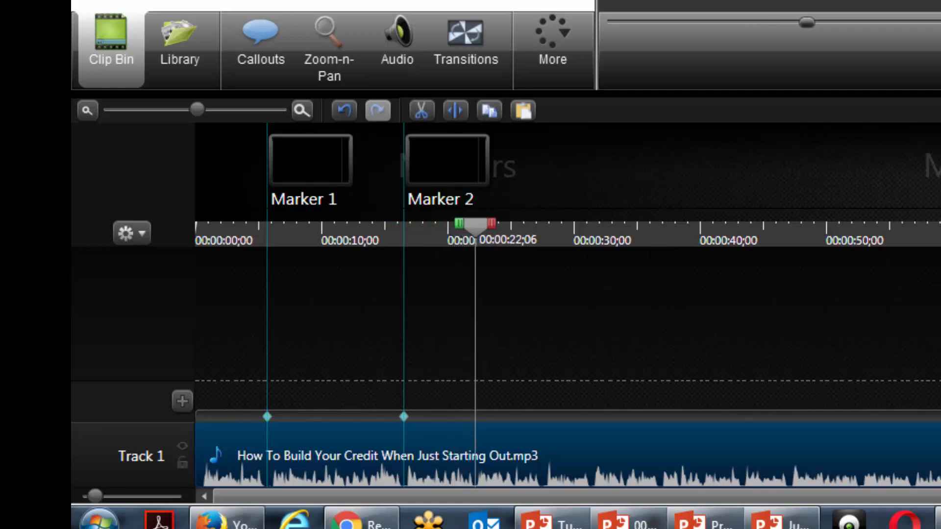
{"action": "left_click", "coordinate": [471, 413]}
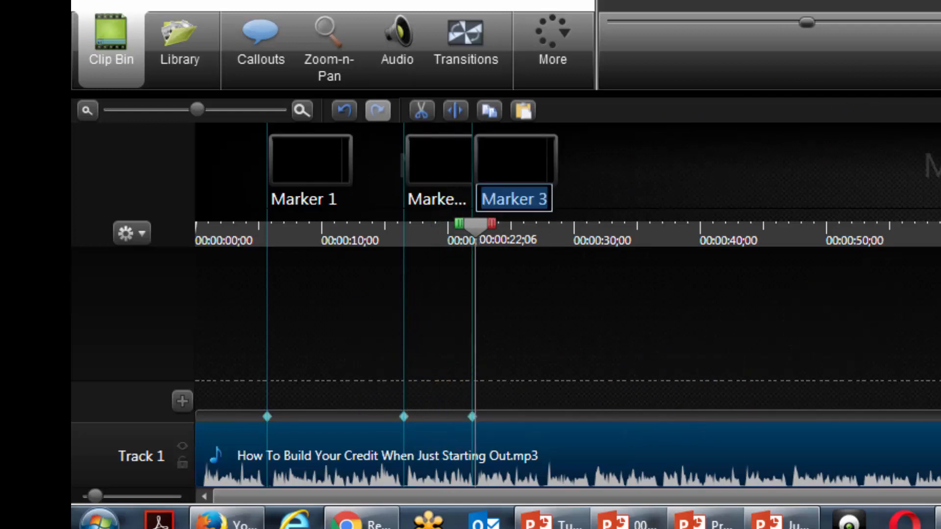
{"action": "key", "text": "Return"}
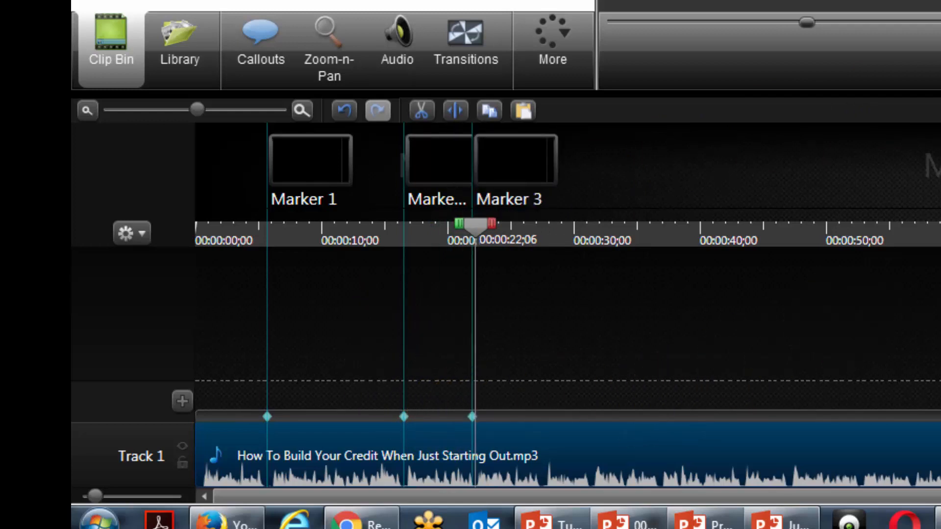
Step: Play further through the narration and add markers at 00:00:27;13 and 00:00:31;12
{"action": "key", "text": "space"}
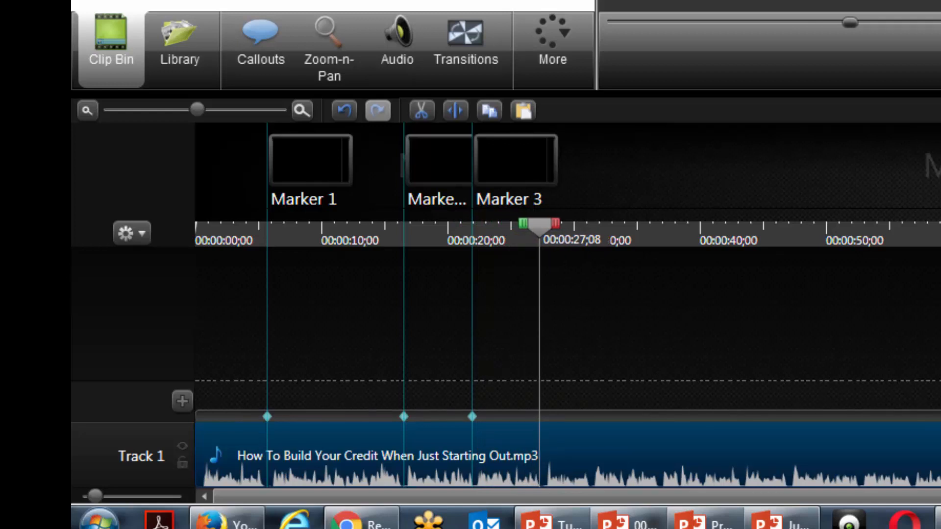
{"action": "left_click", "coordinate": [541, 416]}
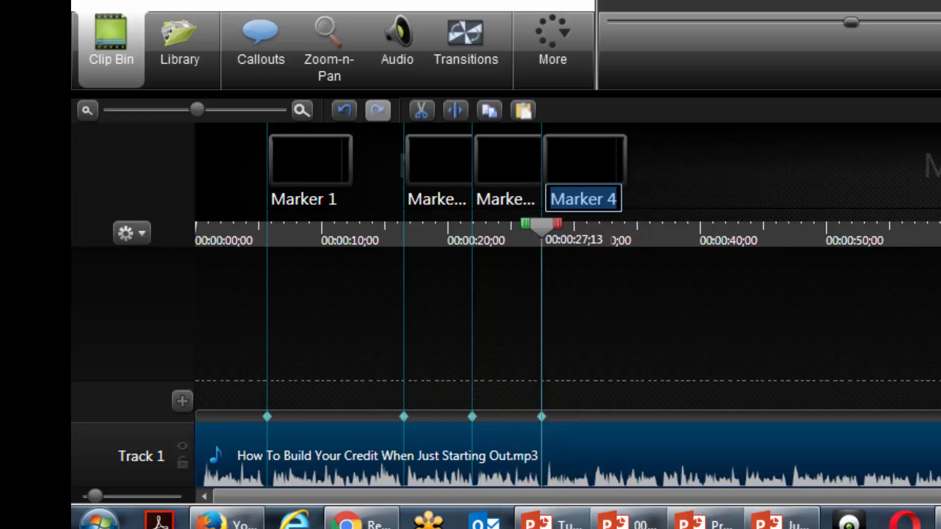
{"action": "key", "text": "Return"}
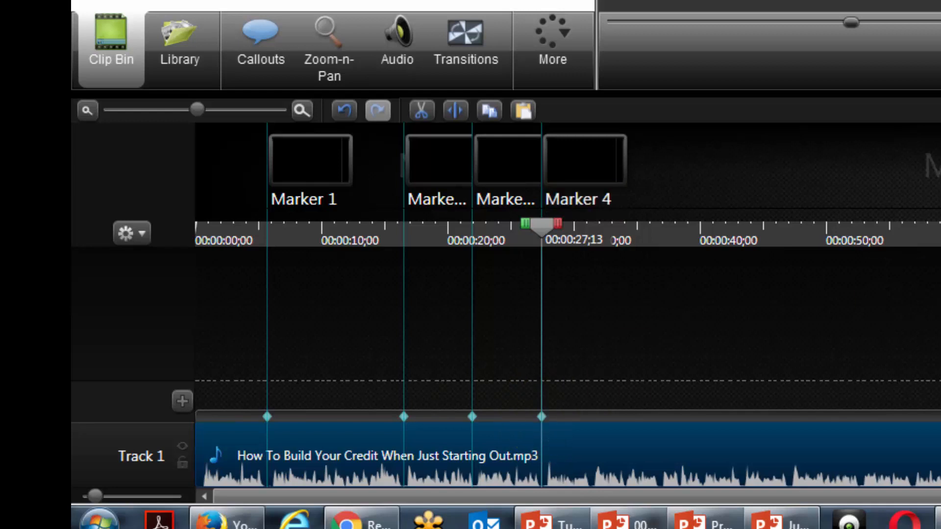
{"action": "key", "text": "space"}
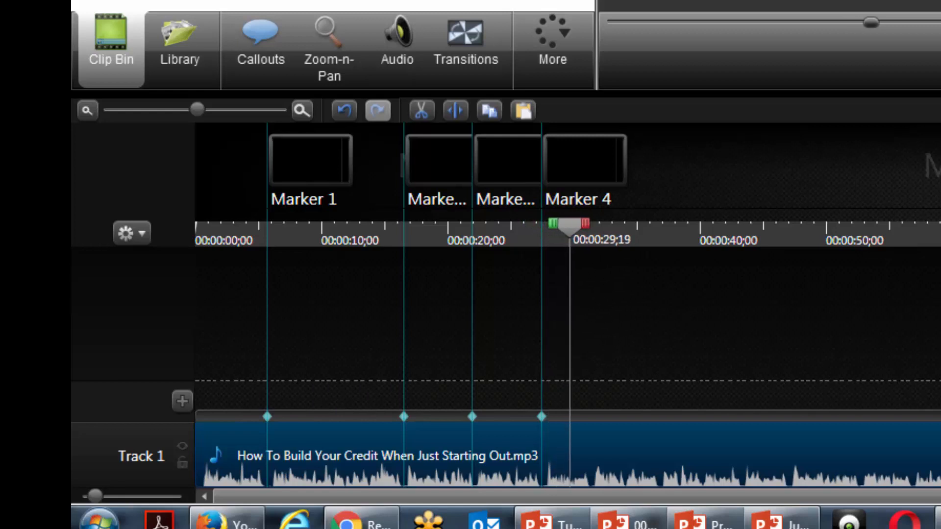
{"action": "key", "text": "space"}
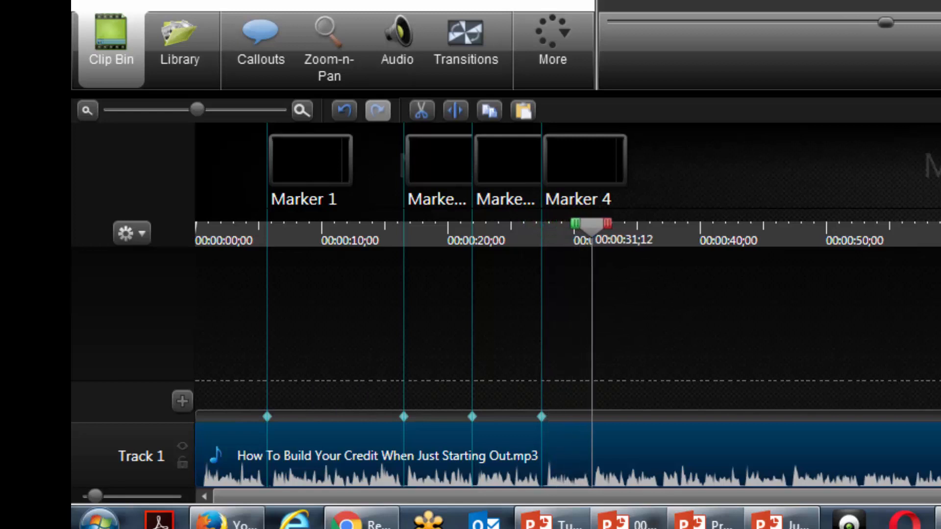
{"action": "left_click", "coordinate": [592, 414]}
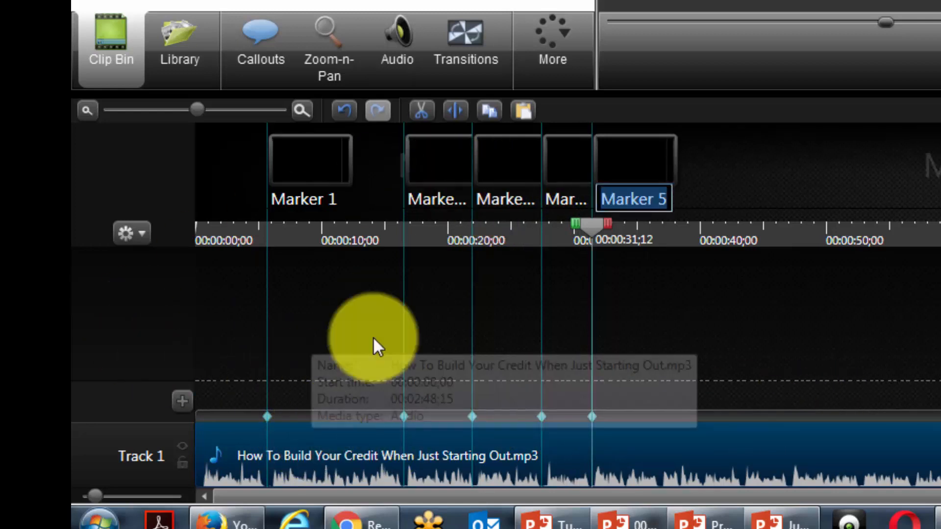
Step: Move the playhead back between the first two markers and add another marker at 00:00:10;22
{"action": "left_click", "coordinate": [597, 223]}
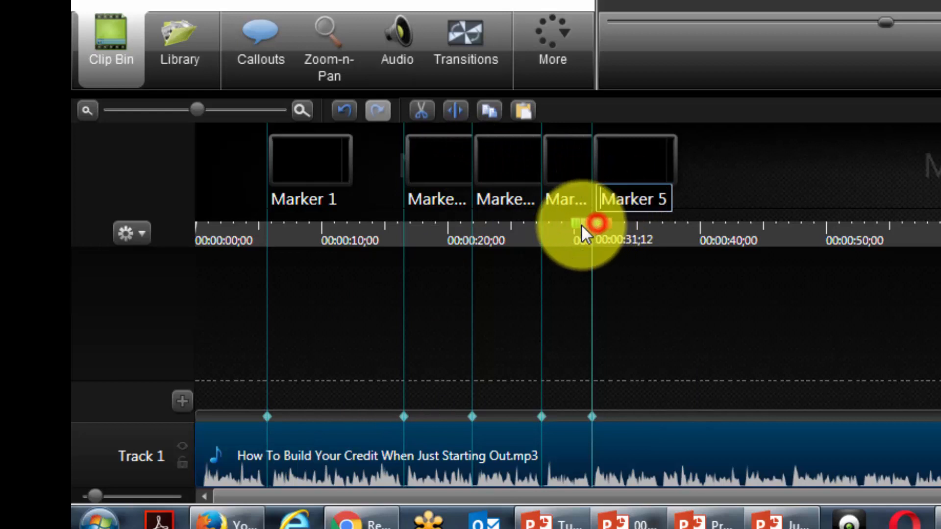
{"action": "left_click_drag", "start_coordinate": [604, 229], "coordinate": [333, 236]}
{"action": "left_click", "coordinate": [330, 415]}
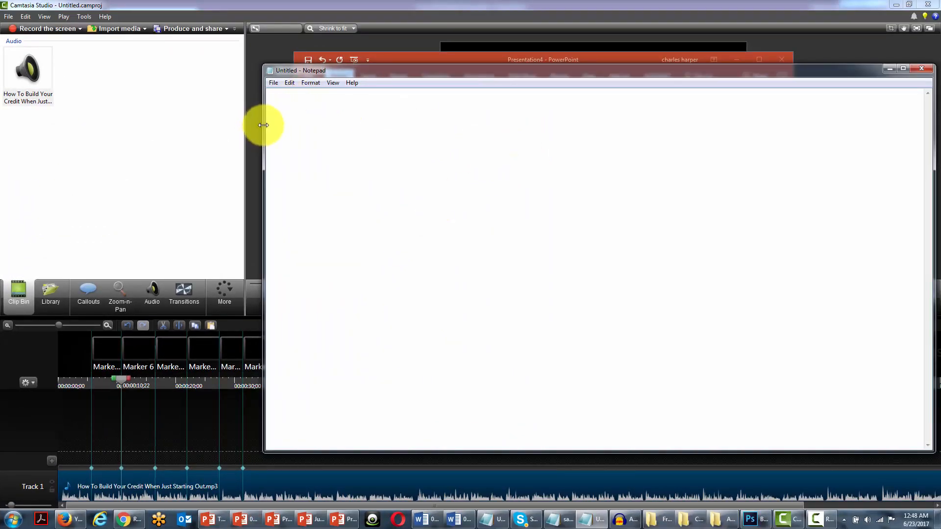
Step: Return the playhead to the start of the timeline, then shrink the empty Notepad window and place it over the clip bin
{"action": "left_click_drag", "start_coordinate": [263, 125], "coordinate": [536, 123]}
{"action": "left_click_drag", "start_coordinate": [120, 380], "coordinate": [53, 378]}
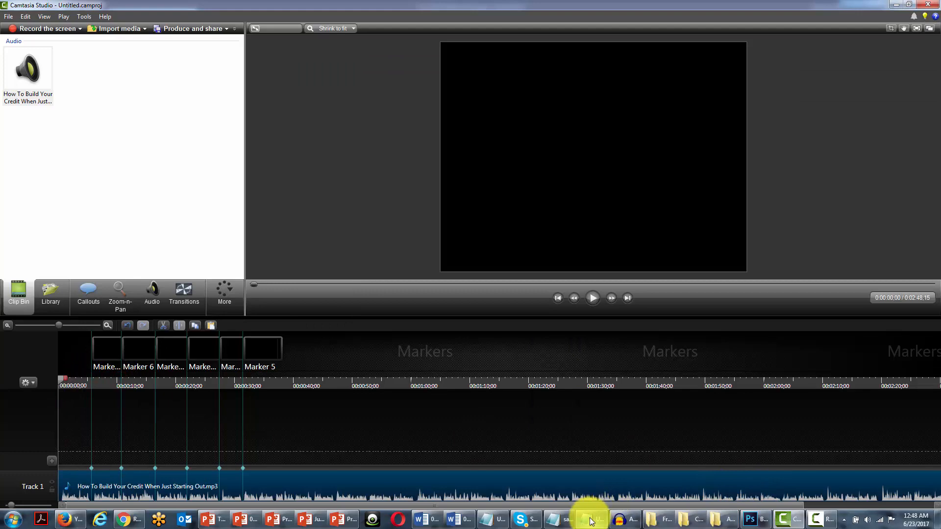
{"action": "mouse_move", "coordinate": [590, 521]}
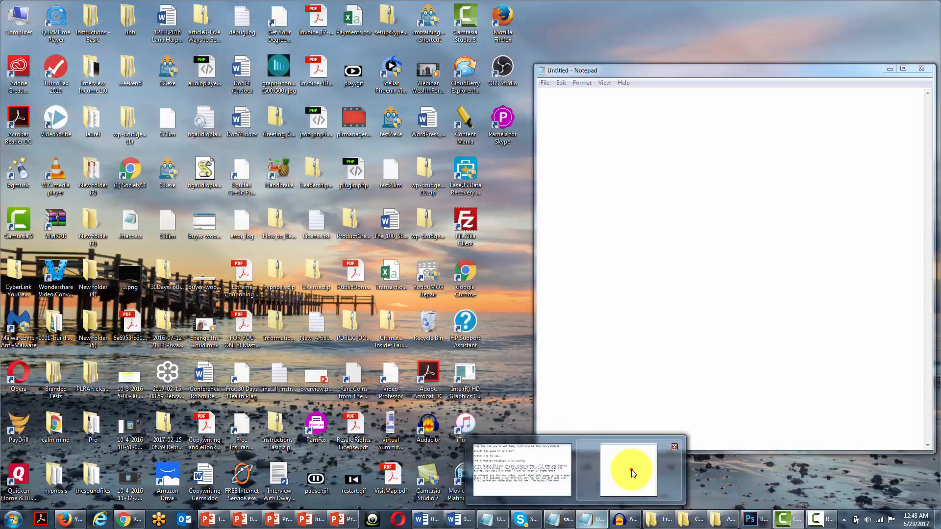
{"action": "left_click", "coordinate": [631, 469]}
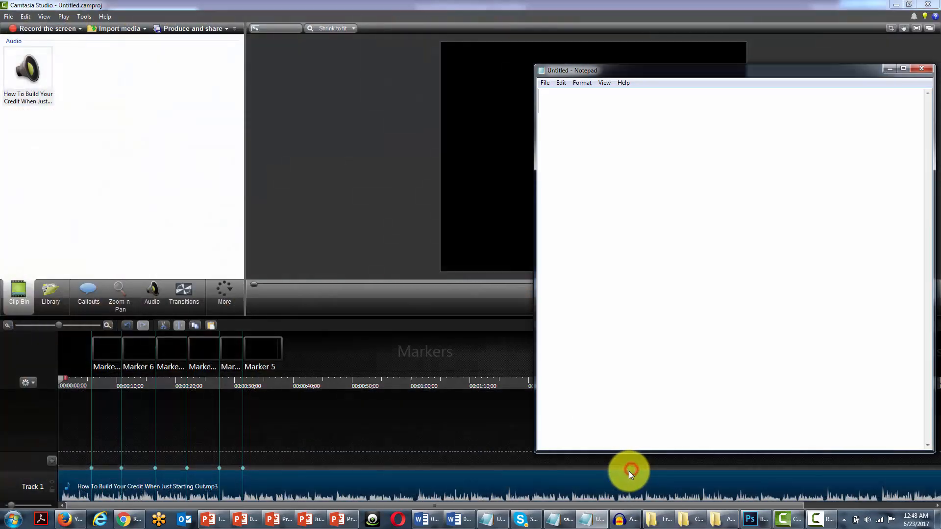
{"action": "left_click_drag", "start_coordinate": [673, 73], "coordinate": [467, 103]}
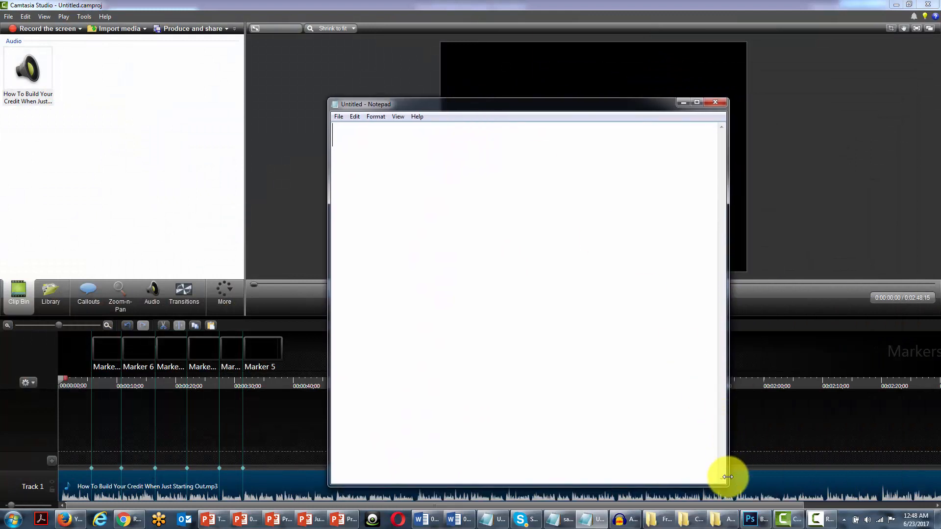
{"action": "left_click_drag", "start_coordinate": [727, 482], "coordinate": [691, 428]}
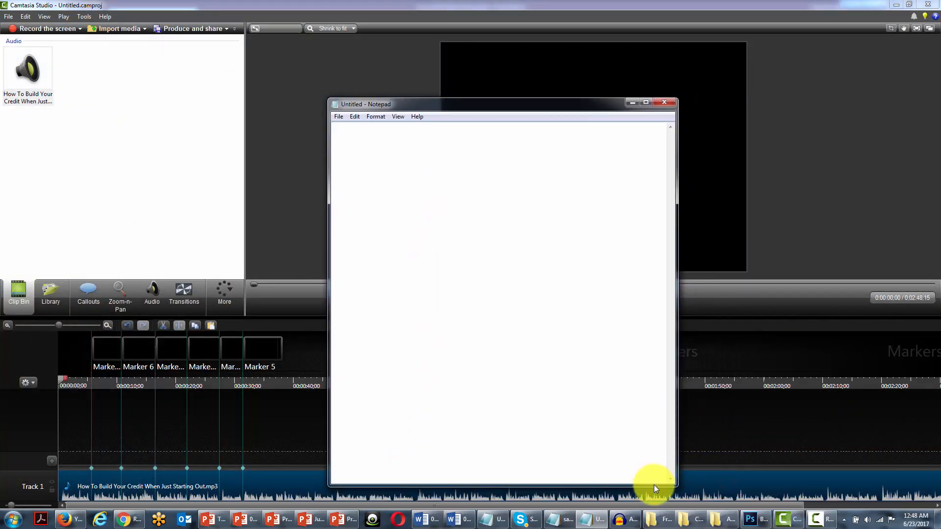
{"action": "left_click_drag", "start_coordinate": [653, 485], "coordinate": [578, 349]}
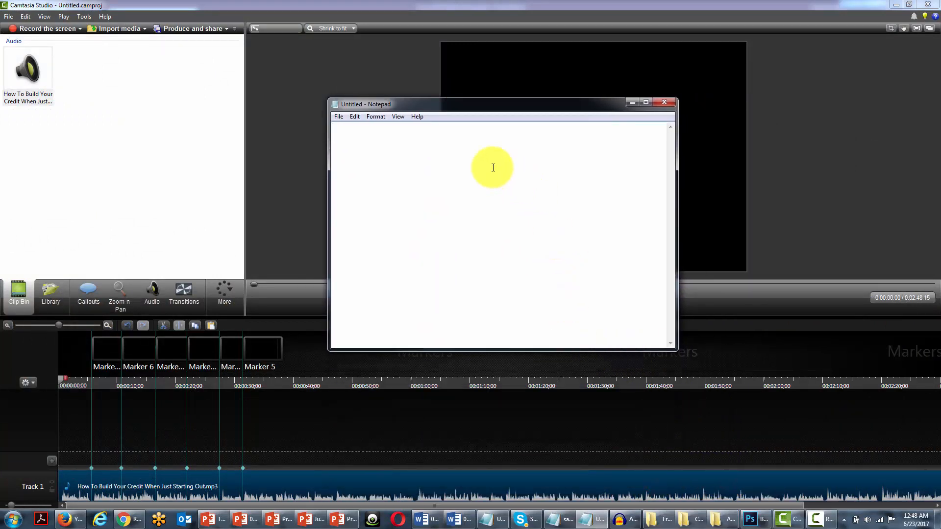
{"action": "left_click_drag", "start_coordinate": [490, 105], "coordinate": [165, 34]}
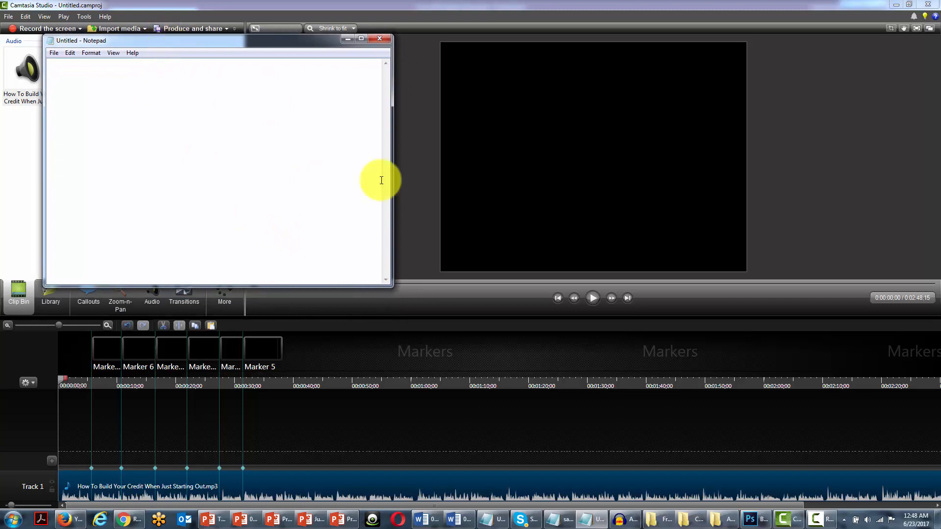
Step: Play the narration from the start and pause it at the first marker, bringing Notepad forward during playback
{"action": "left_click", "coordinate": [593, 301]}
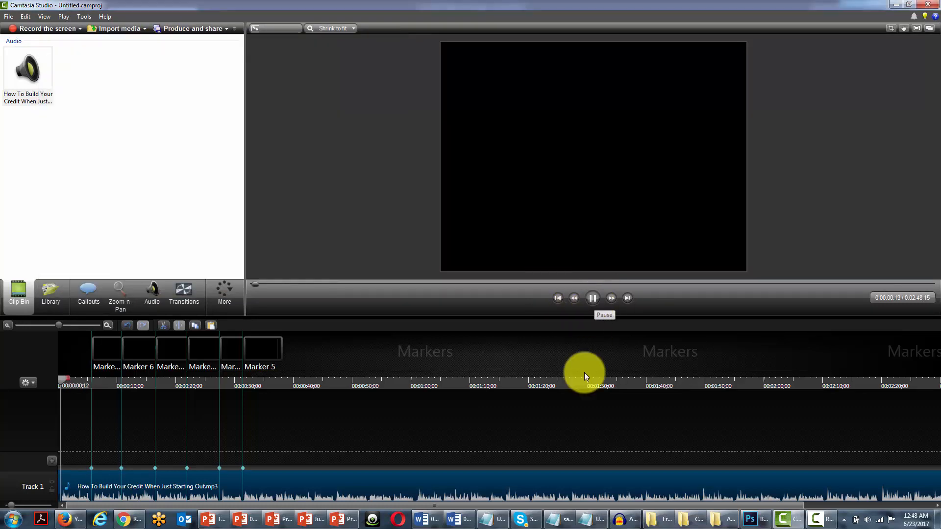
{"action": "left_click", "coordinate": [600, 522]}
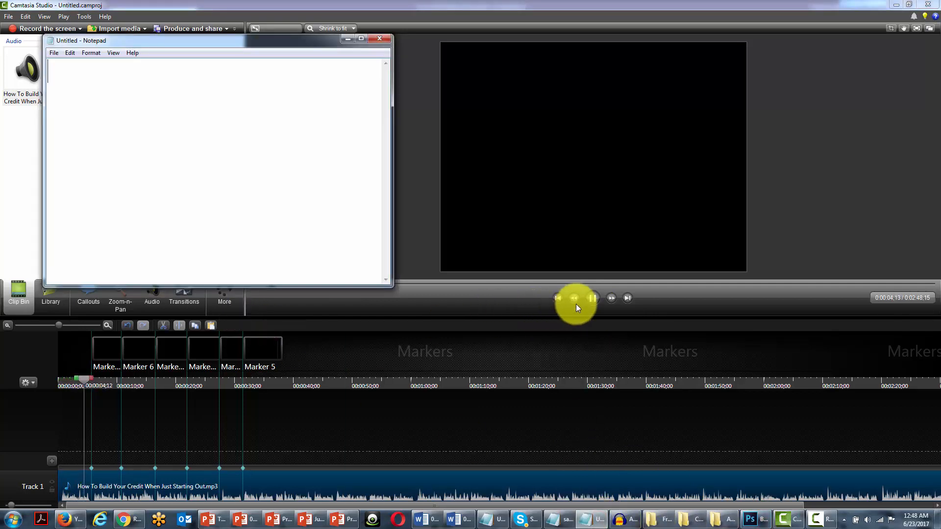
{"action": "left_click", "coordinate": [591, 298]}
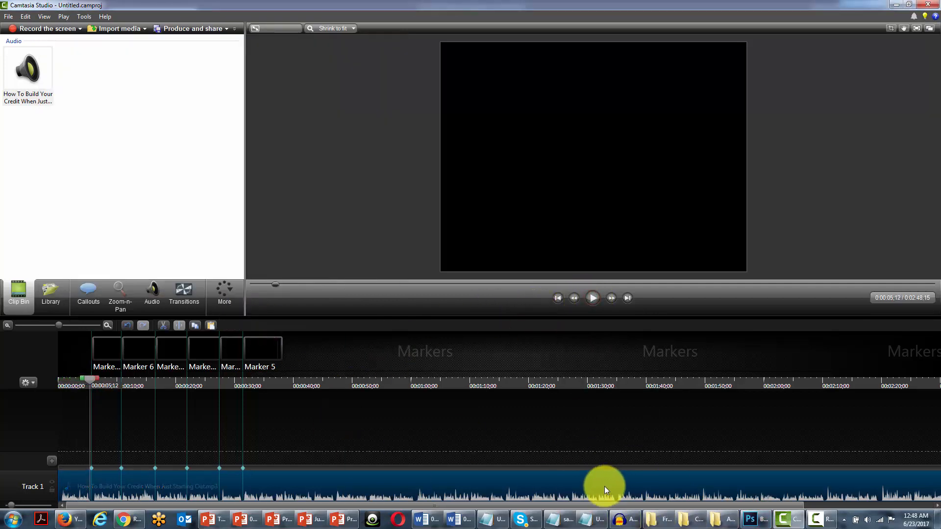
Step: Bring Notepad forward and write the section 1 notes "misconception" and "college" on separate lines under the number 1
{"action": "left_click", "coordinate": [593, 520]}
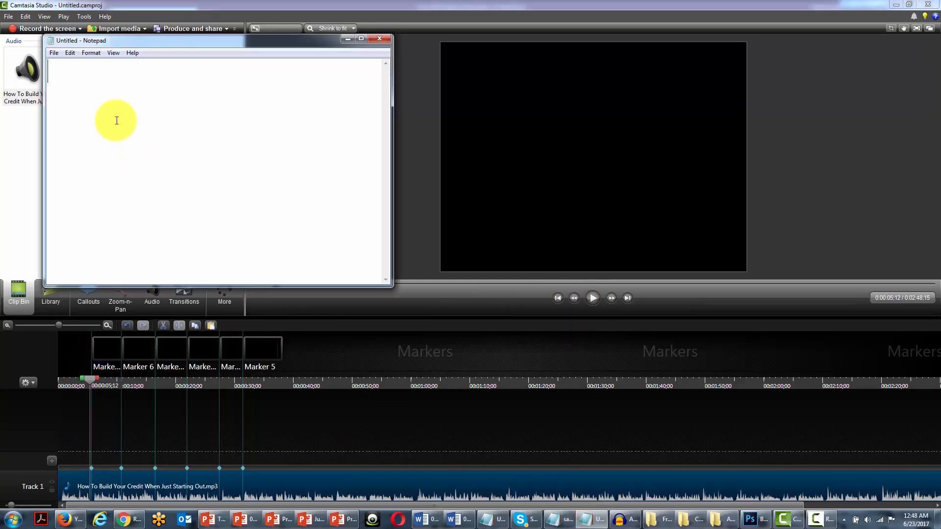
{"action": "type", "text": "miscon"}
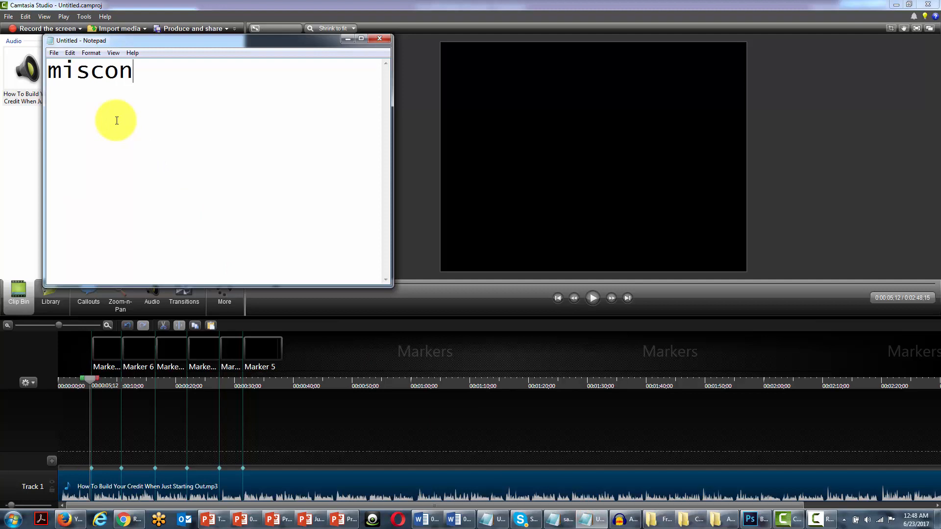
{"action": "type", "text": "ception"}
{"action": "type", "text": "c"}
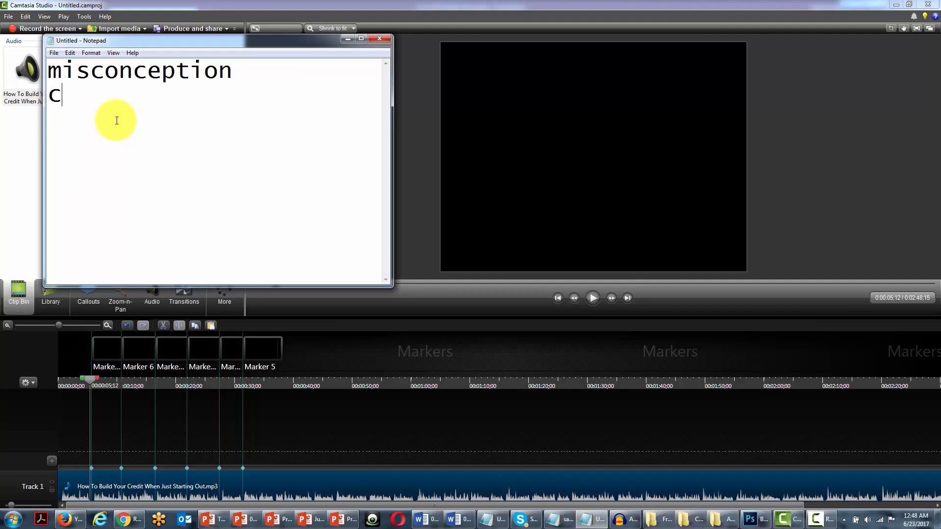
{"action": "type", "text": "ool"}
{"action": "type", "text": "ege"}
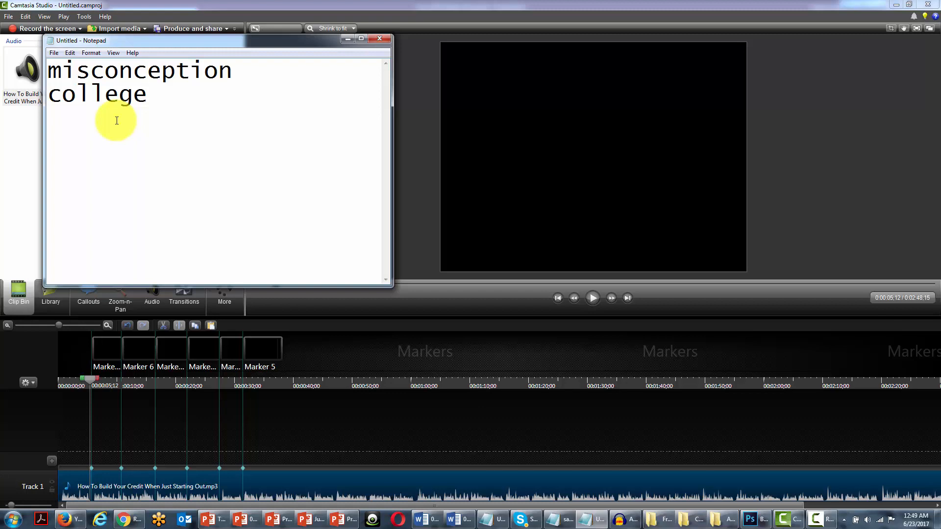
{"action": "key", "text": "Return"}
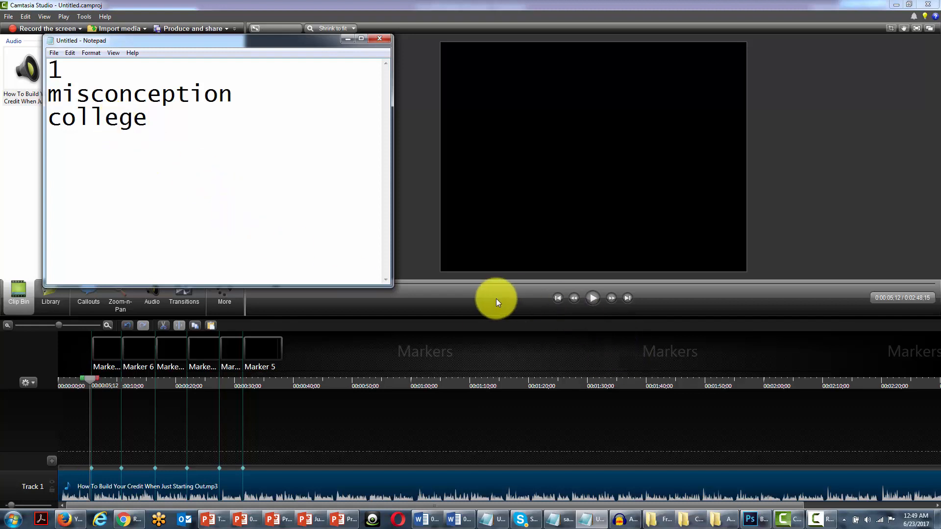
Step: Play the narration to the second marker and write "after" and "credit card" in Notepad under number 2, adding number 3 below
{"action": "left_click", "coordinate": [589, 298]}
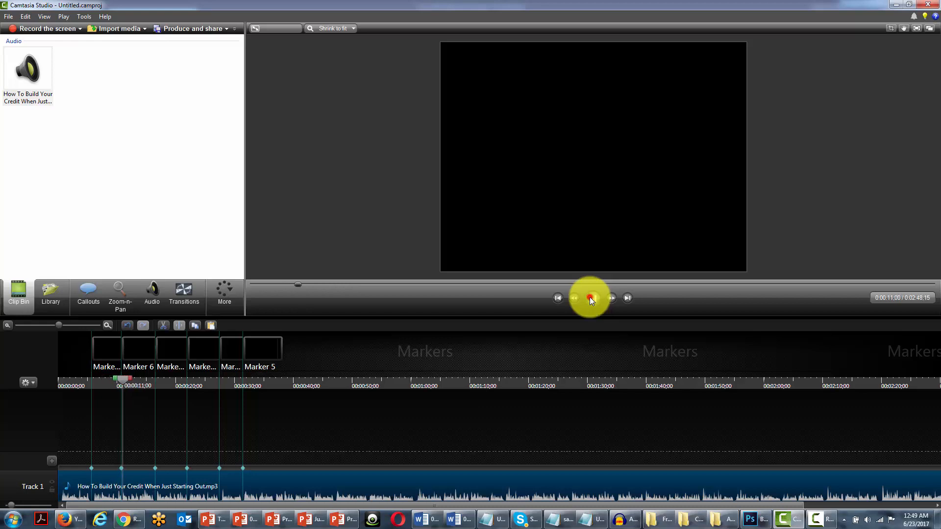
{"action": "left_click", "coordinate": [589, 298]}
{"action": "left_click", "coordinate": [593, 520]}
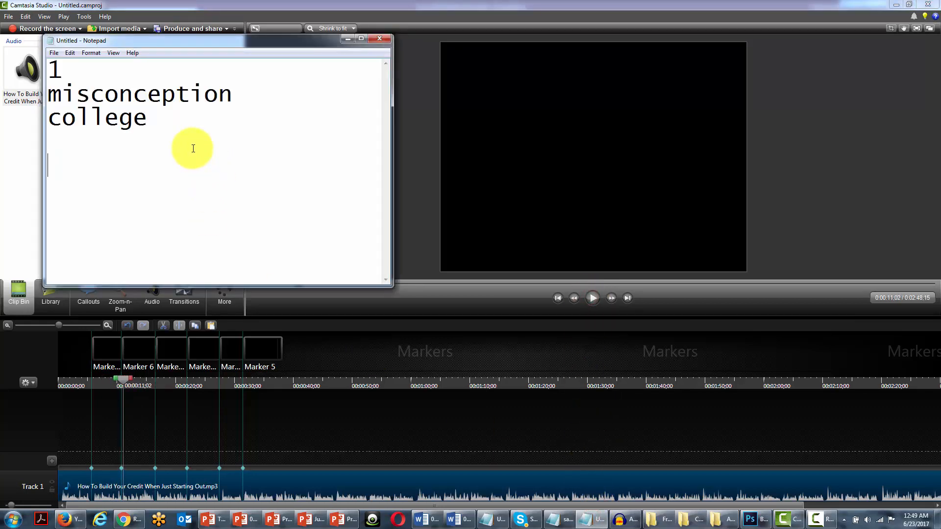
{"action": "type", "text": "after"}
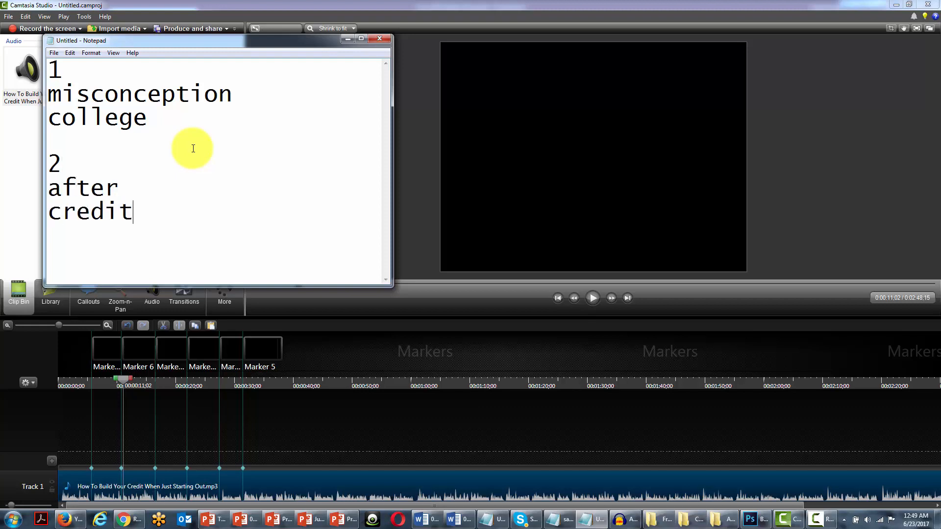
{"action": "type", "text": " card"}
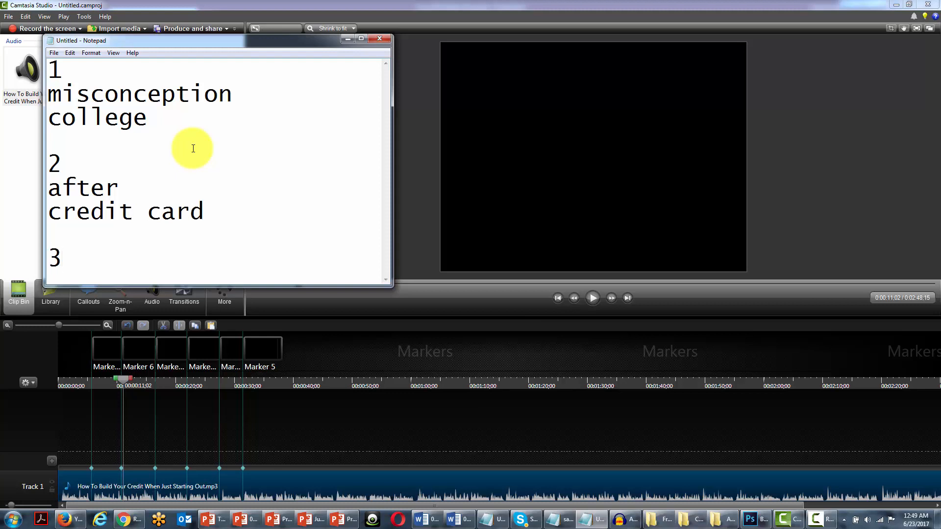
{"action": "key", "text": "Return"}
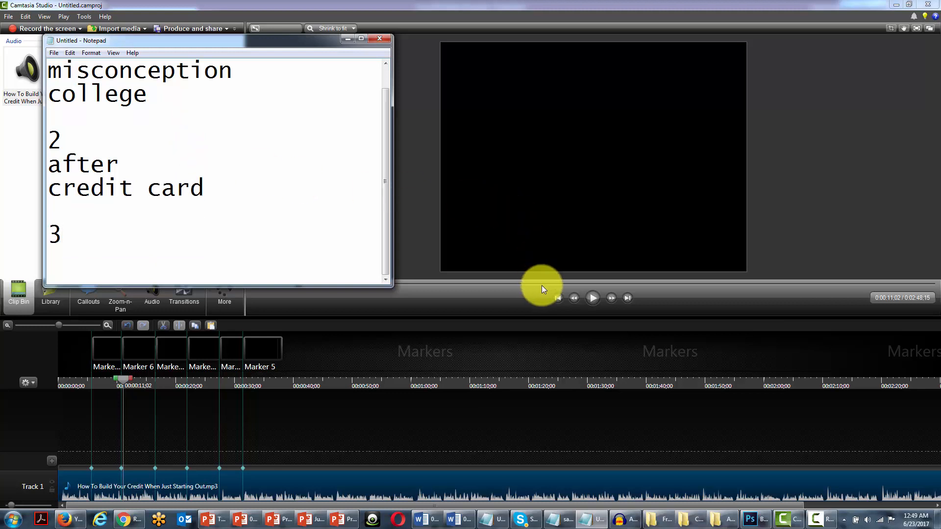
Step: Play the narration on to the third marker, pause it there and bring Notepad forward
{"action": "left_click", "coordinate": [589, 298]}
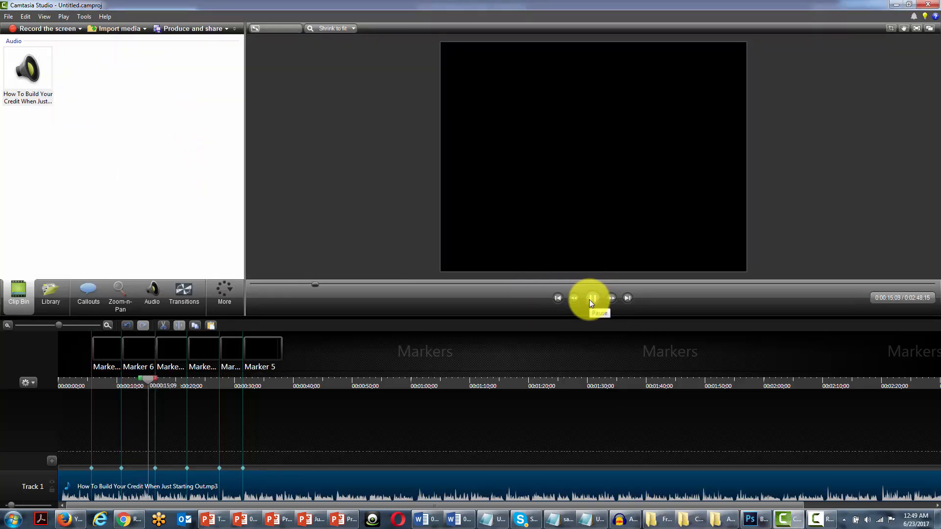
{"action": "left_click", "coordinate": [590, 298]}
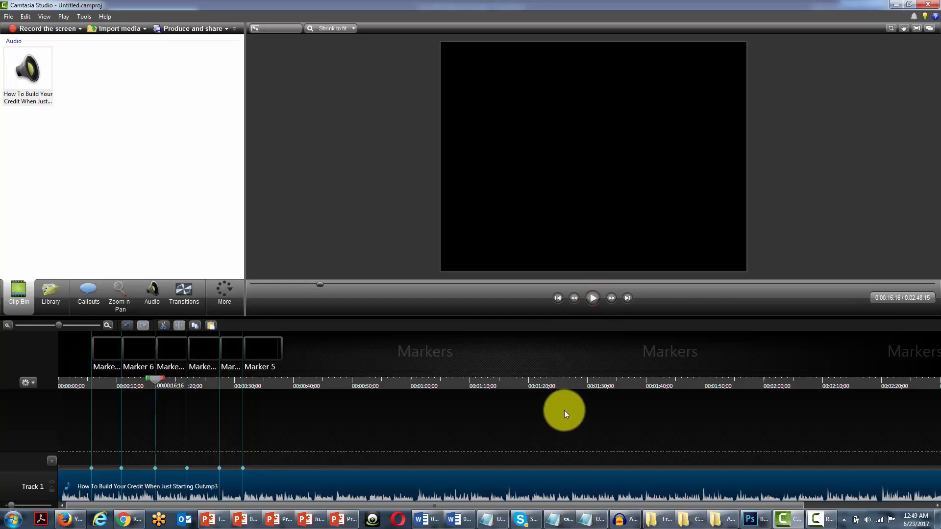
{"action": "left_click", "coordinate": [596, 519]}
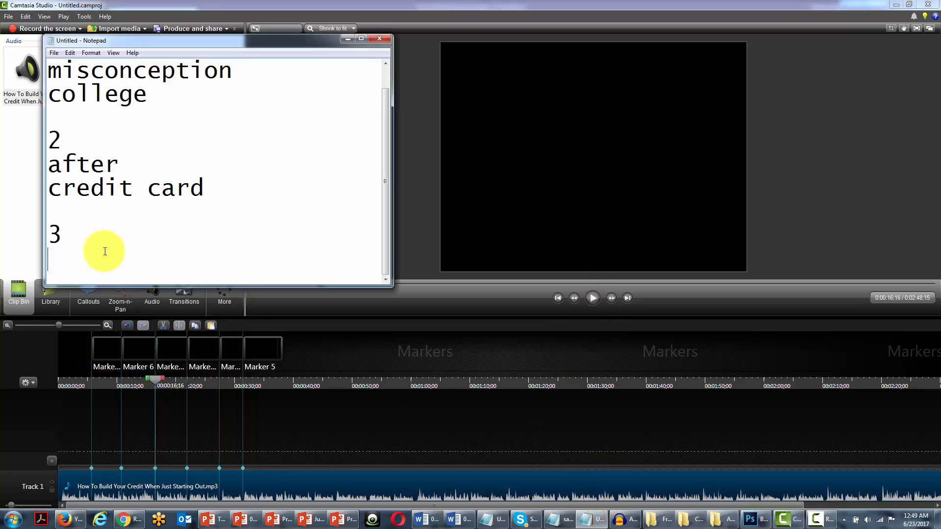
Step: Write "prevent" and "getting a line of credit" under number 3, and add number 4 after a blank line
{"action": "type", "text": "preve"}
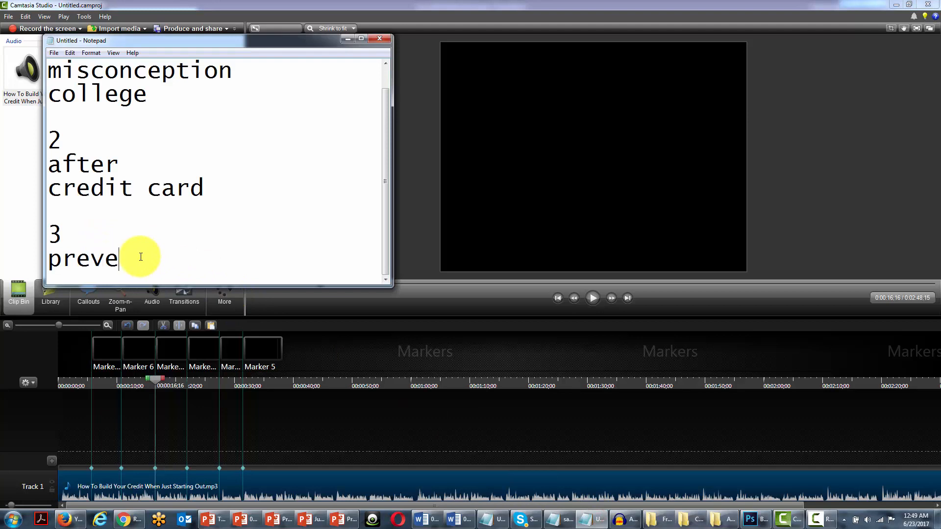
{"action": "type", "text": "nt"}
{"action": "key", "text": "Return"}
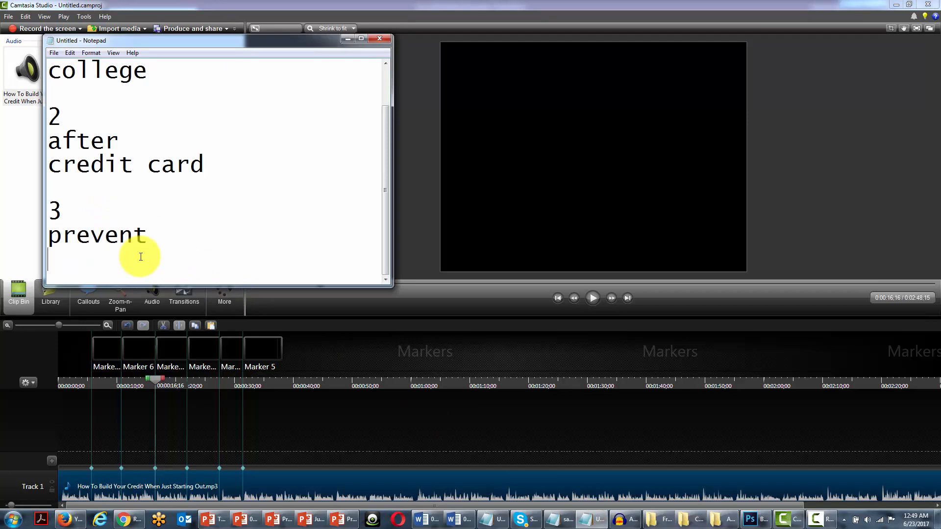
{"action": "type", "text": "getting a "}
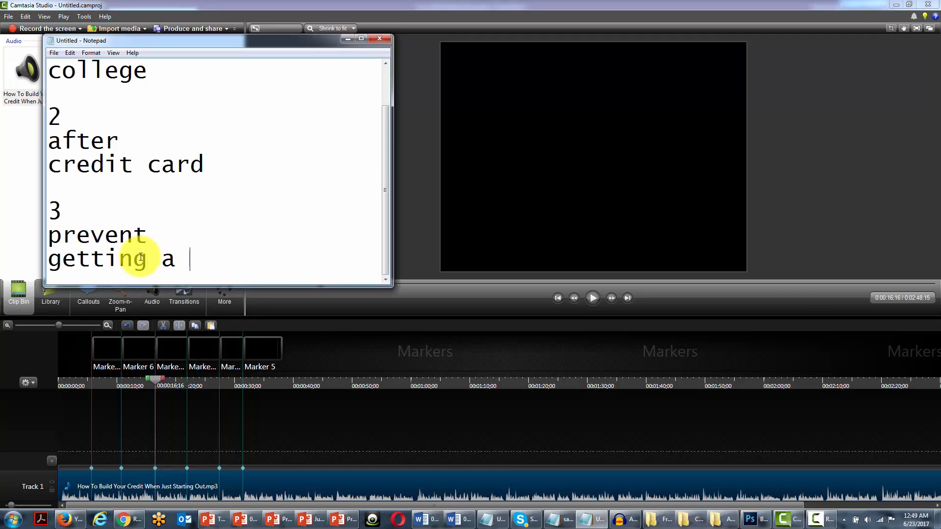
{"action": "type", "text": "line of c"}
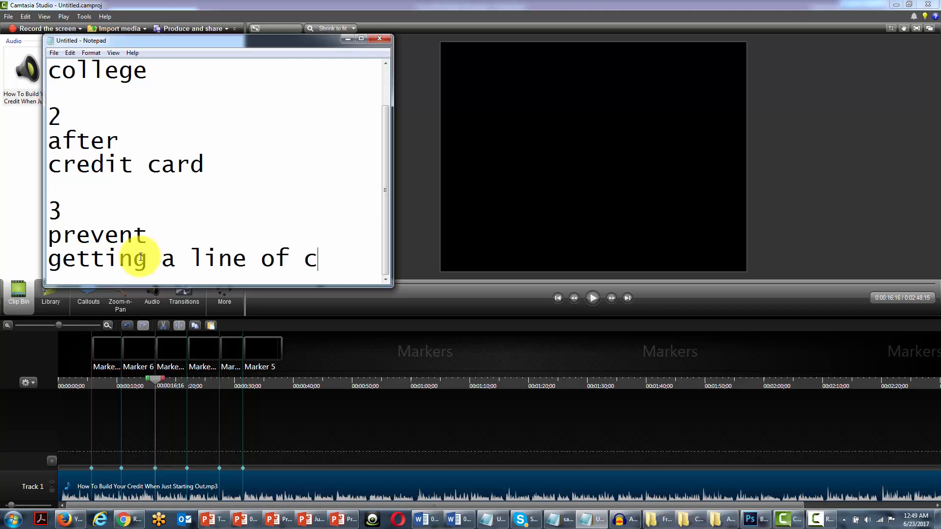
{"action": "type", "text": "redit"}
{"action": "key", "text": "Return"}
{"action": "key", "text": "Return"}
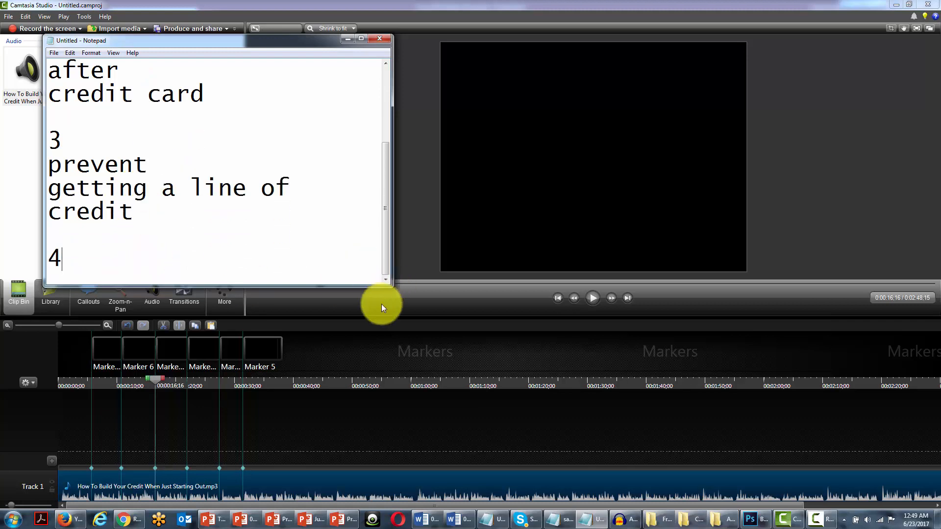
Step: Play the narration on to the fourth marker, pause it there and return to the Notepad notes
{"action": "left_click", "coordinate": [597, 300]}
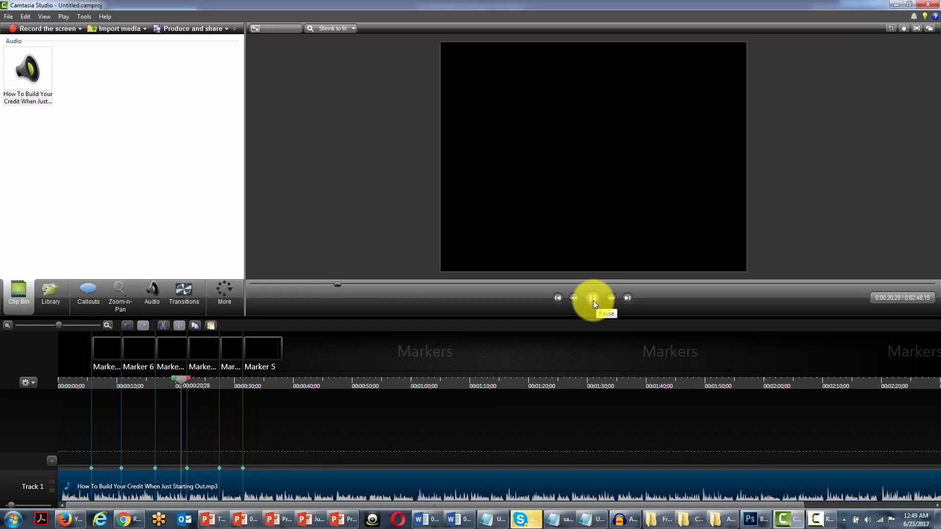
{"action": "left_click", "coordinate": [592, 298]}
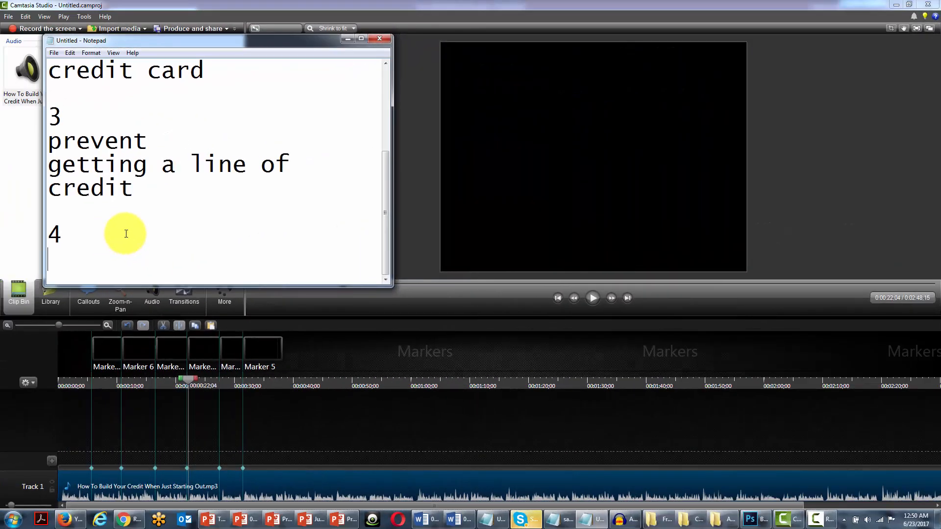
Step: Review the Notepad notes, highlighting the keywords of sections 1, 2 and 3 in turn
{"action": "scroll", "coordinate": [150, 185], "scroll_direction": "up", "scroll_amount": 2}
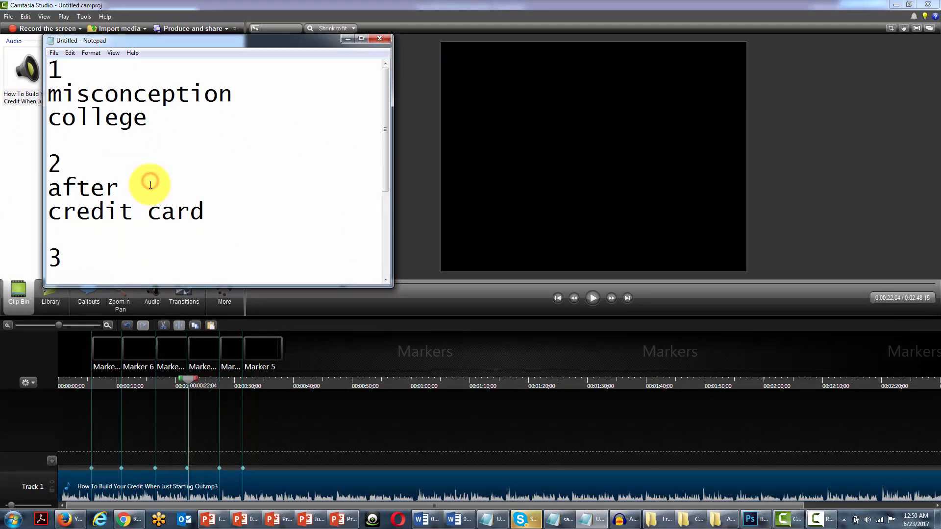
{"action": "scroll", "coordinate": [151, 185], "scroll_direction": "down", "scroll_amount": 2}
{"action": "scroll", "coordinate": [147, 179], "scroll_direction": "up", "scroll_amount": 2}
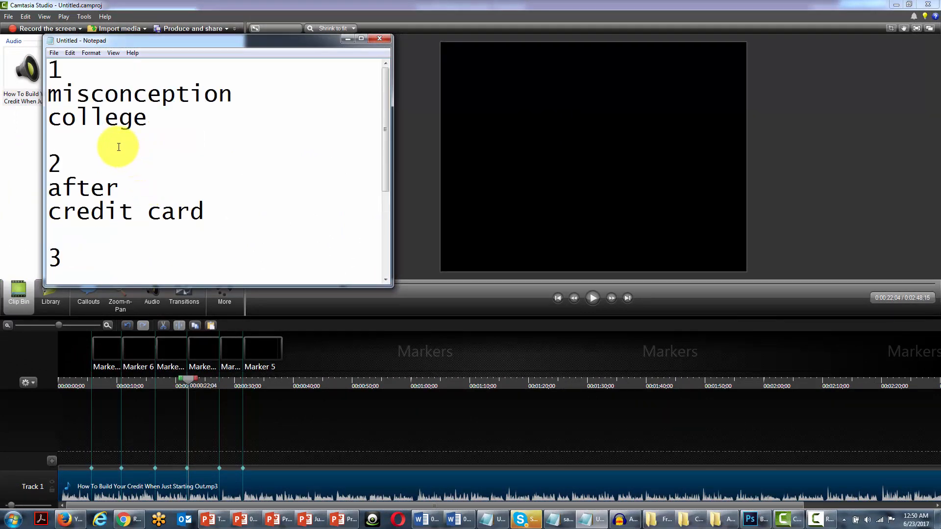
{"action": "scroll", "coordinate": [120, 147], "scroll_direction": "down", "scroll_amount": 1}
{"action": "scroll", "coordinate": [119, 148], "scroll_direction": "up", "scroll_amount": 1}
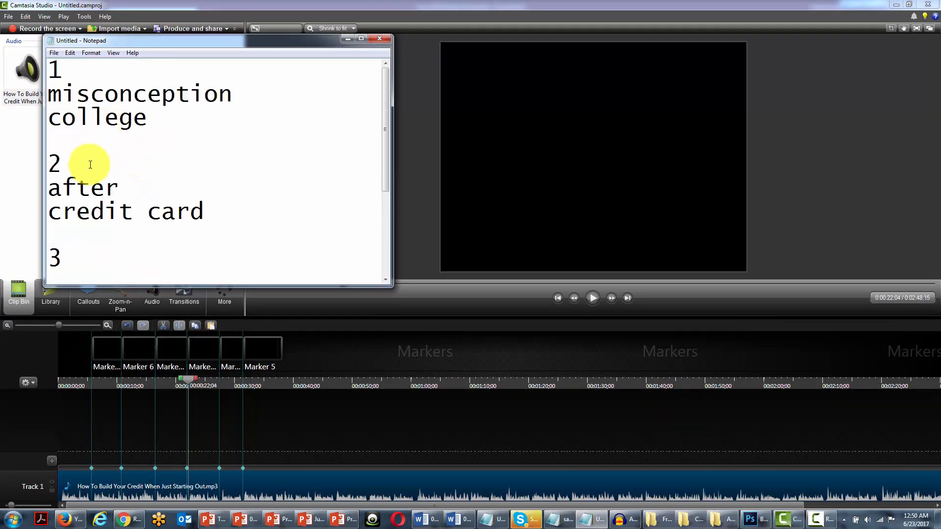
{"action": "scroll", "coordinate": [93, 182], "scroll_direction": "down", "scroll_amount": 2}
{"action": "scroll", "coordinate": [95, 177], "scroll_direction": "up", "scroll_amount": 2}
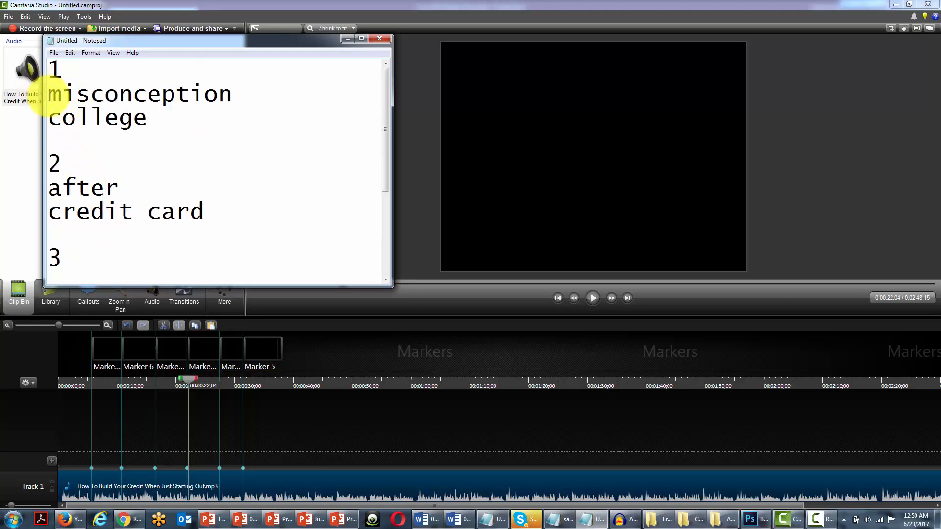
{"action": "left_click_drag", "start_coordinate": [49, 96], "coordinate": [149, 120]}
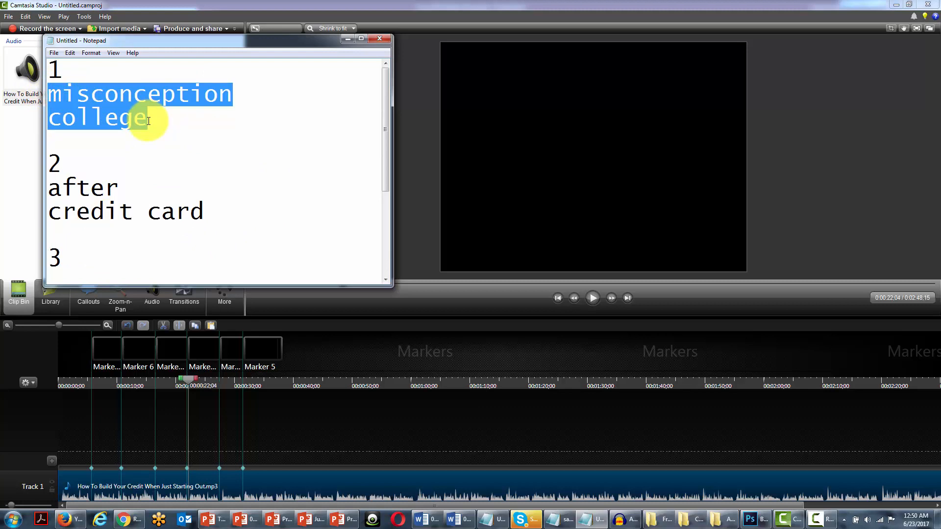
{"action": "left_click_drag", "start_coordinate": [50, 189], "coordinate": [203, 195]}
{"action": "scroll", "coordinate": [198, 199], "scroll_direction": "down", "scroll_amount": 1}
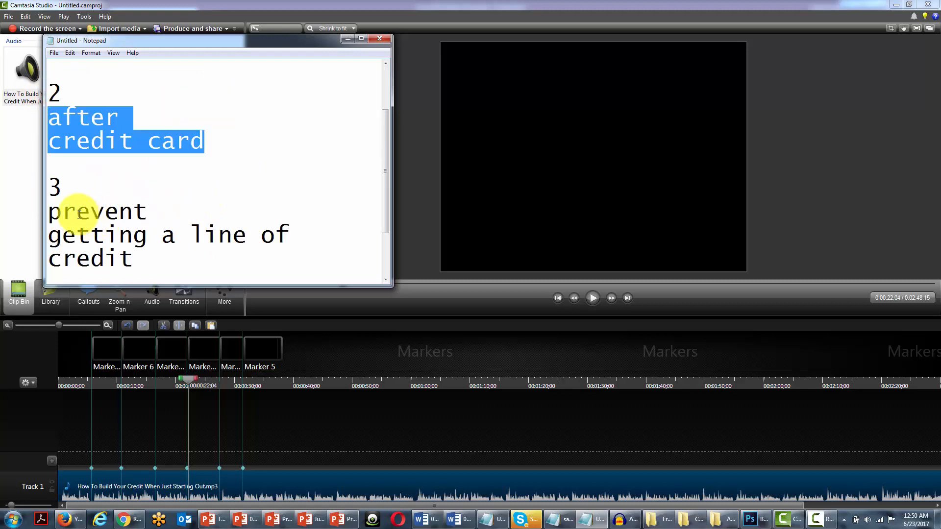
{"action": "left_click_drag", "start_coordinate": [49, 209], "coordinate": [150, 248]}
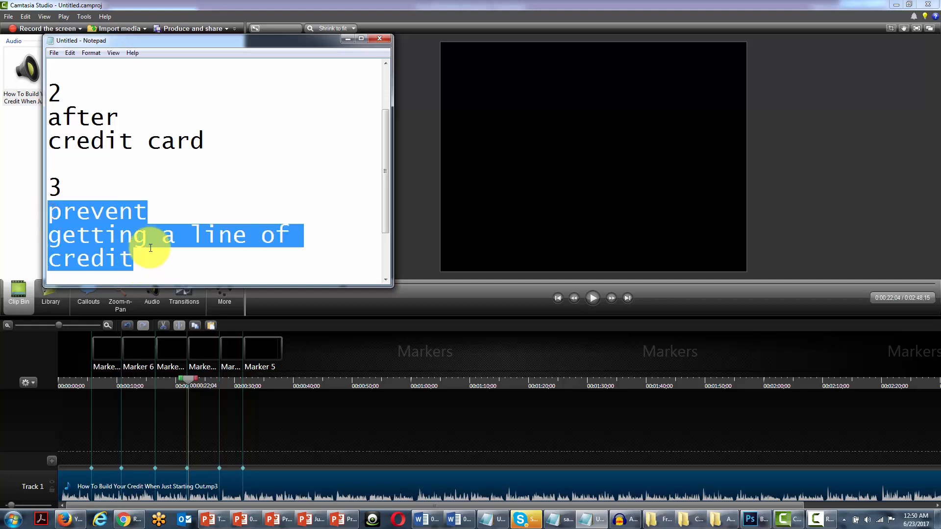
{"action": "left_click", "coordinate": [125, 233]}
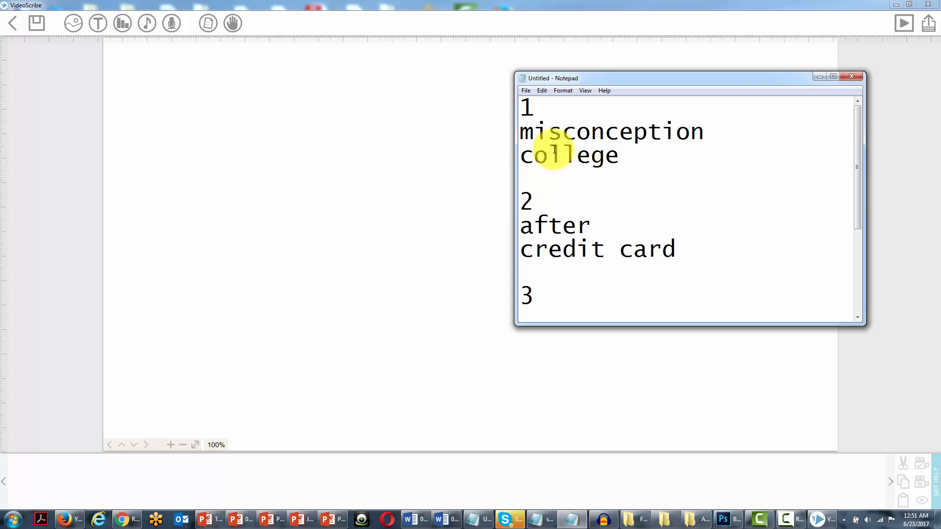
Step: Start adding an image to the blank VideoScribe canvas for section 1
{"action": "left_click", "coordinate": [74, 26]}
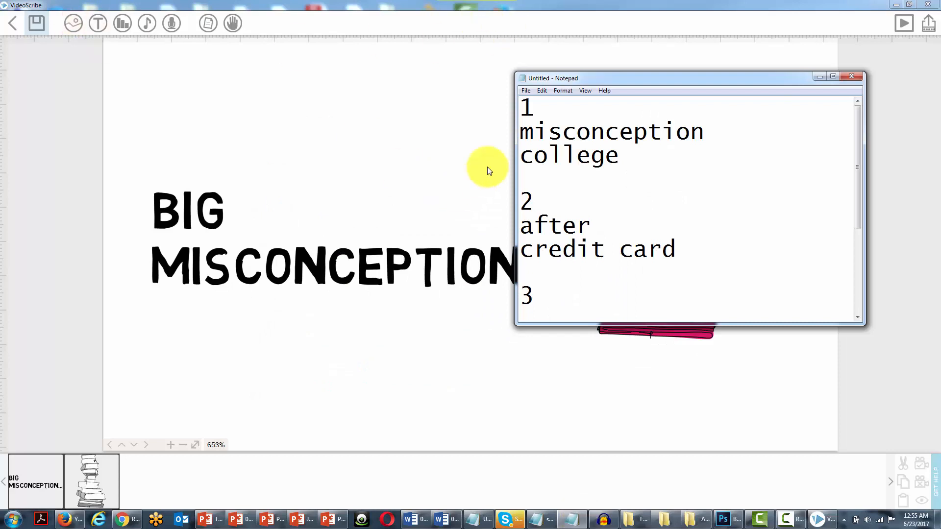
Step: Shorten the Notepad window and move it below the "BIG MISCONCEPTION..." title, clear of the stack of books
{"action": "left_click_drag", "start_coordinate": [599, 72], "coordinate": [542, 143]}
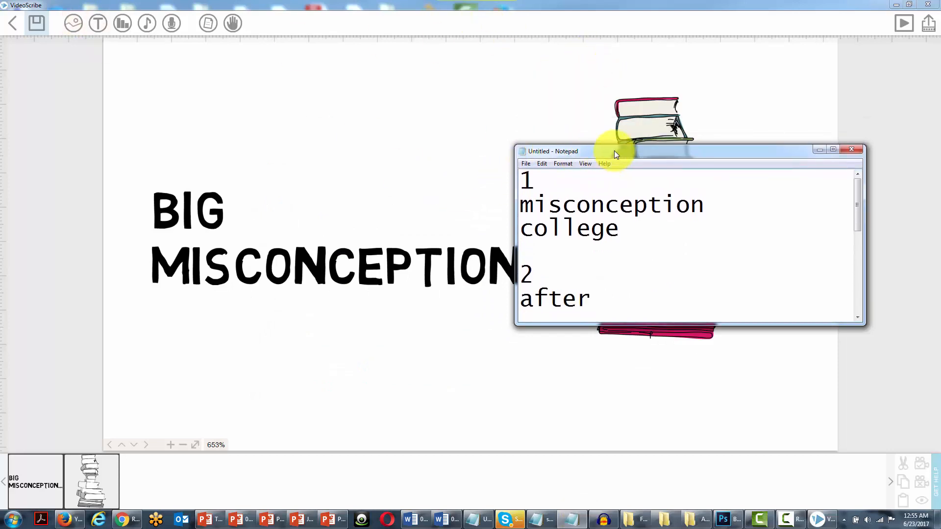
{"action": "left_click_drag", "start_coordinate": [611, 150], "coordinate": [265, 309]}
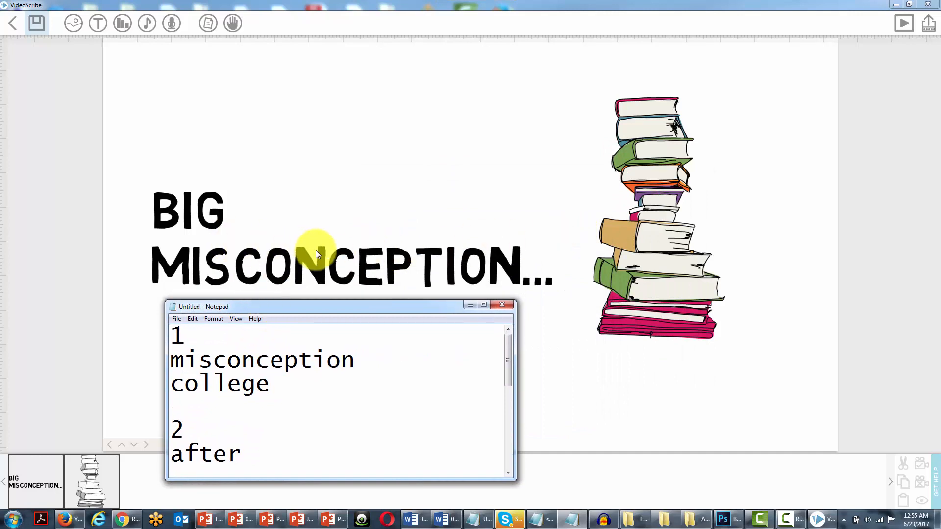